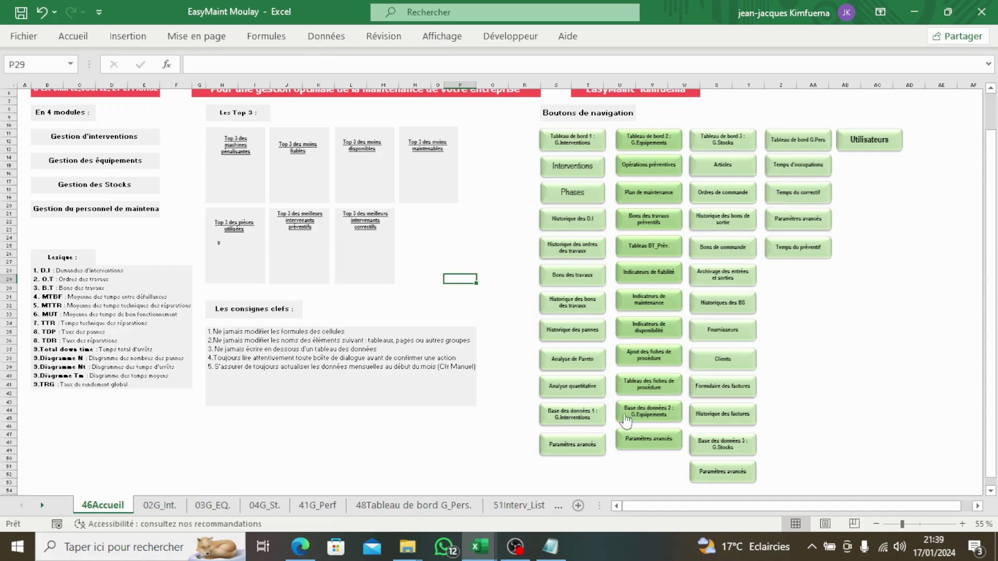
Open the G.Equipements database page and set the Historiques des opérations préventives location to the client's folder within EasyMaint\Conceptions Clients.
click(649, 411)
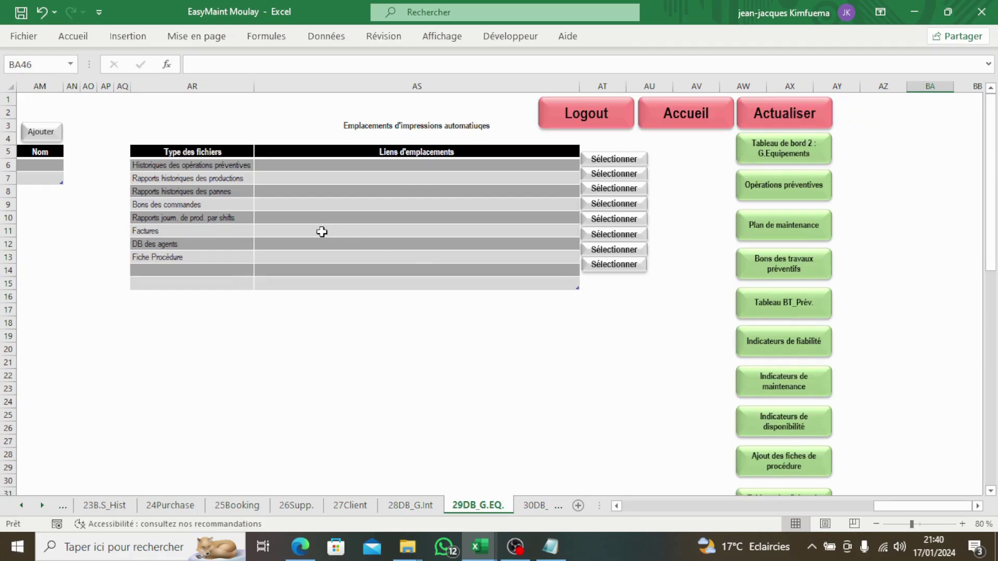
click(624, 159)
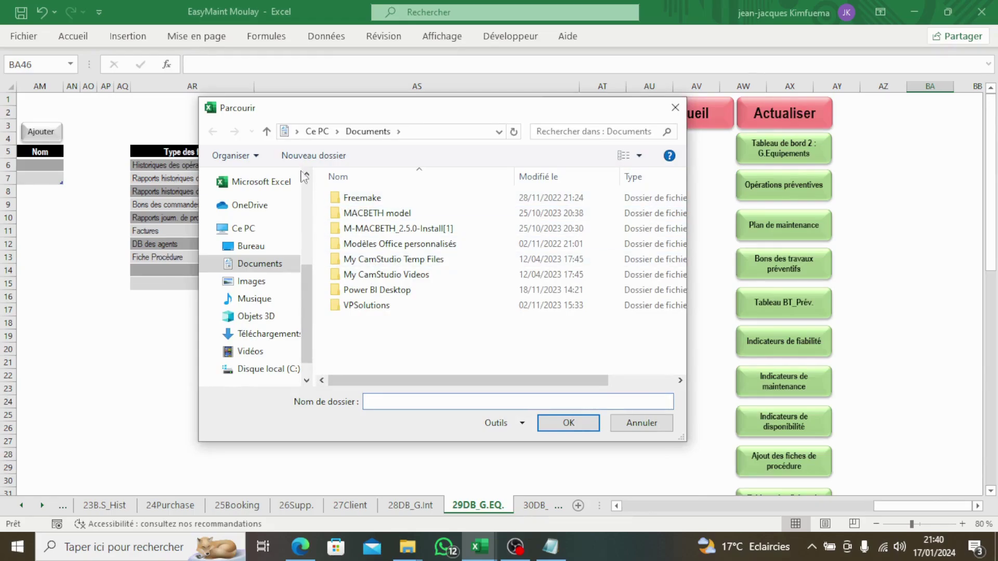
scroll(304, 302, up, 4)
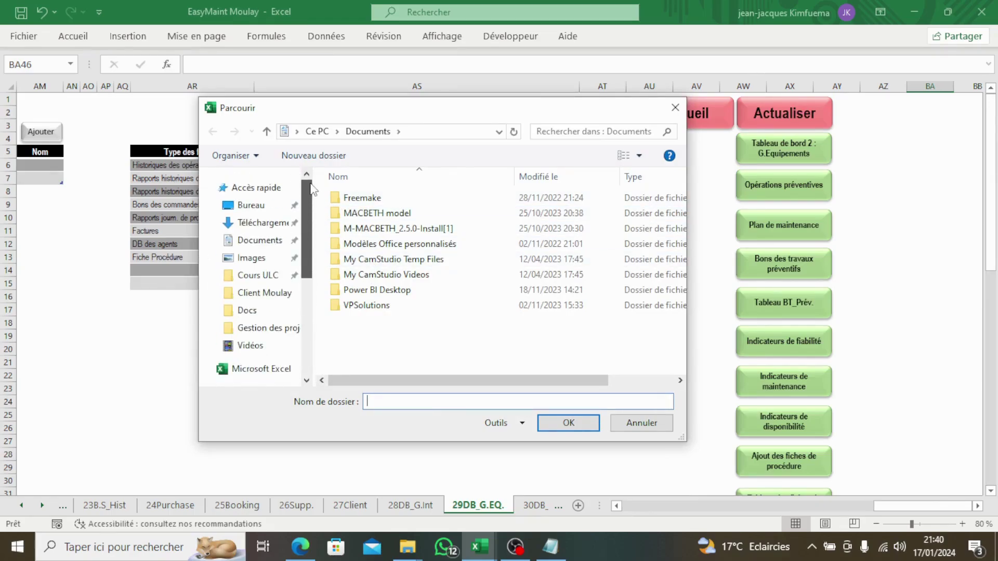
click(271, 294)
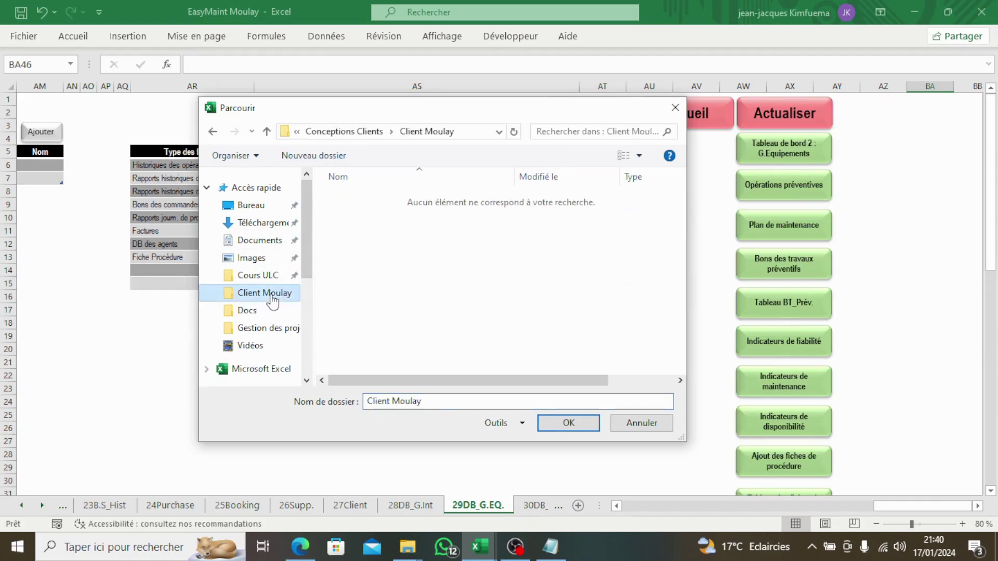
click(351, 134)
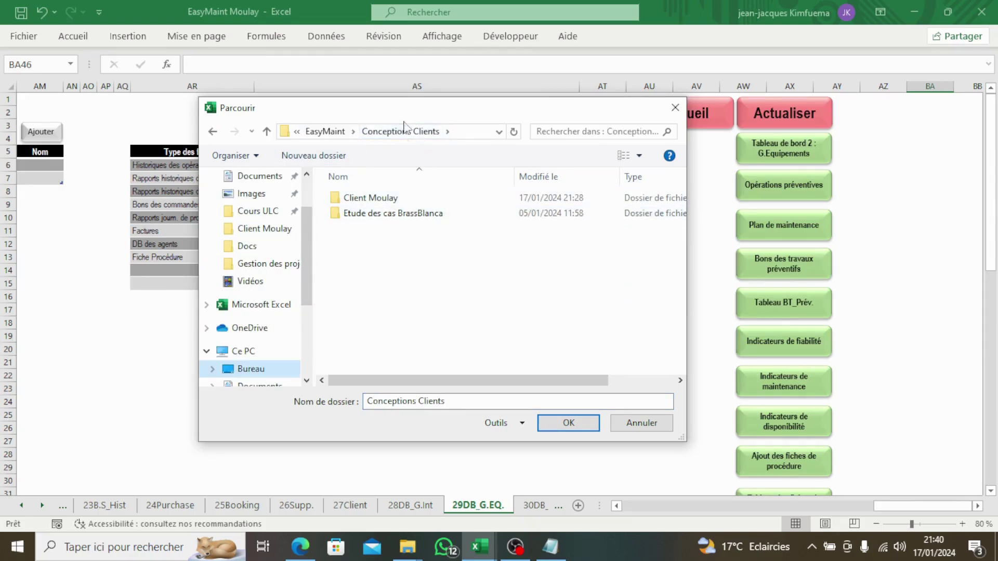
double_click(375, 200)
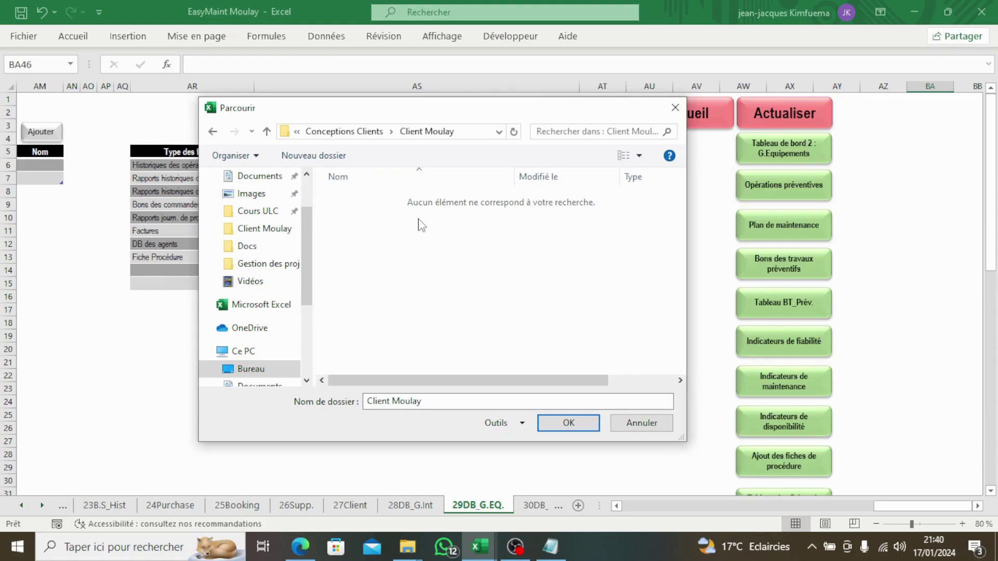
click(349, 133)
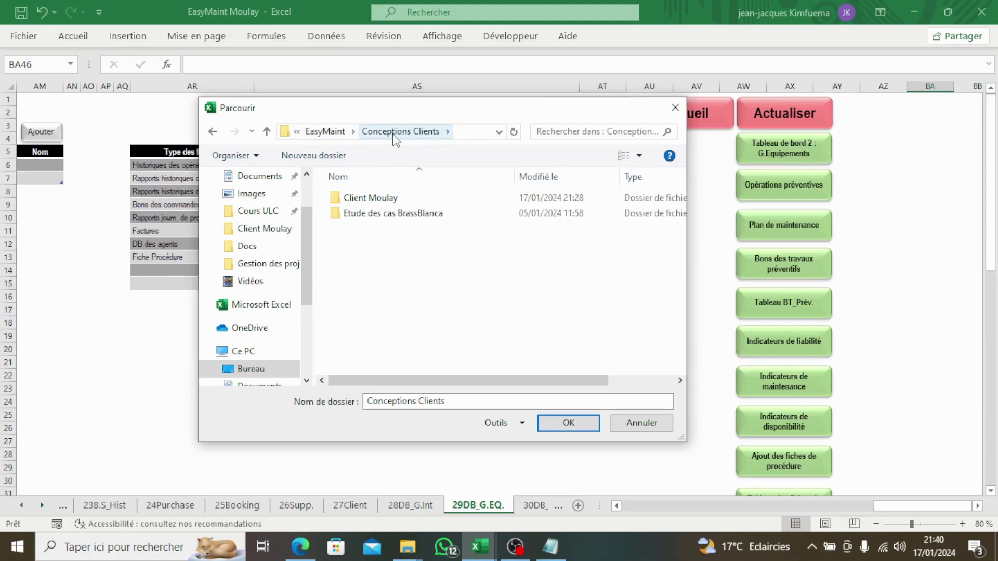
double_click(390, 198)
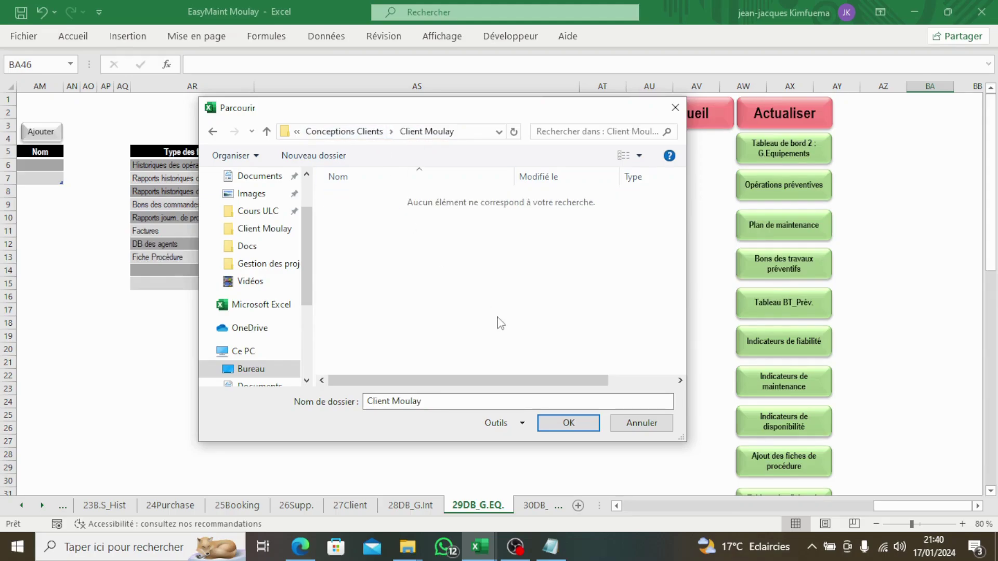
click(568, 423)
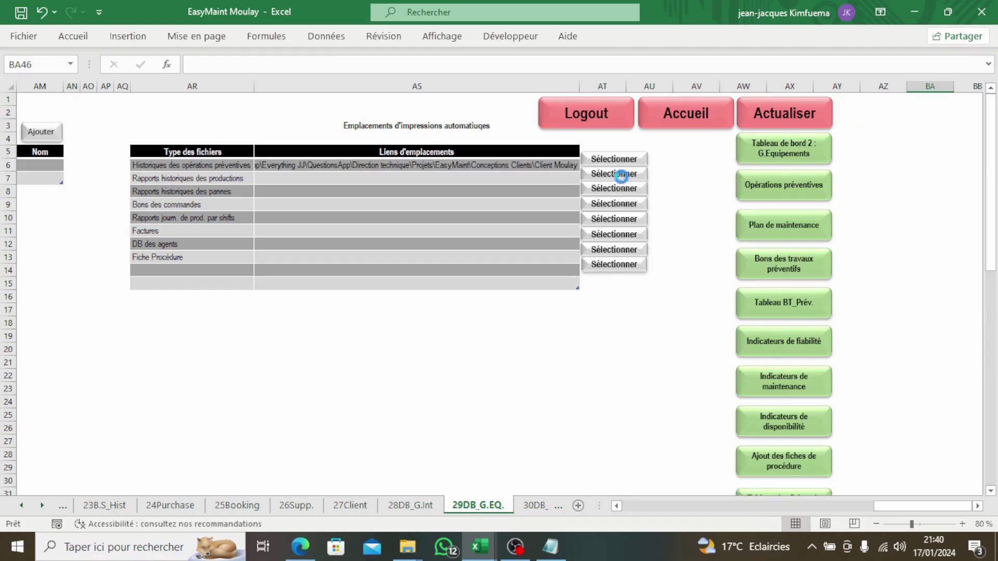
Assign the client's folder in Conceptions Clients as the location for Rapports historiques des productions and Rapports historiques des pannes.
click(624, 173)
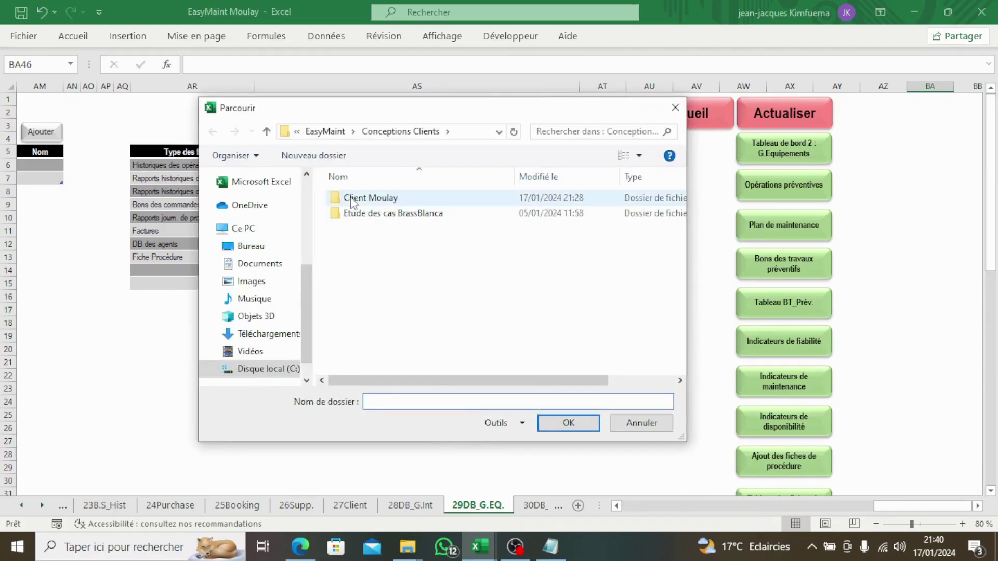
double_click(376, 200)
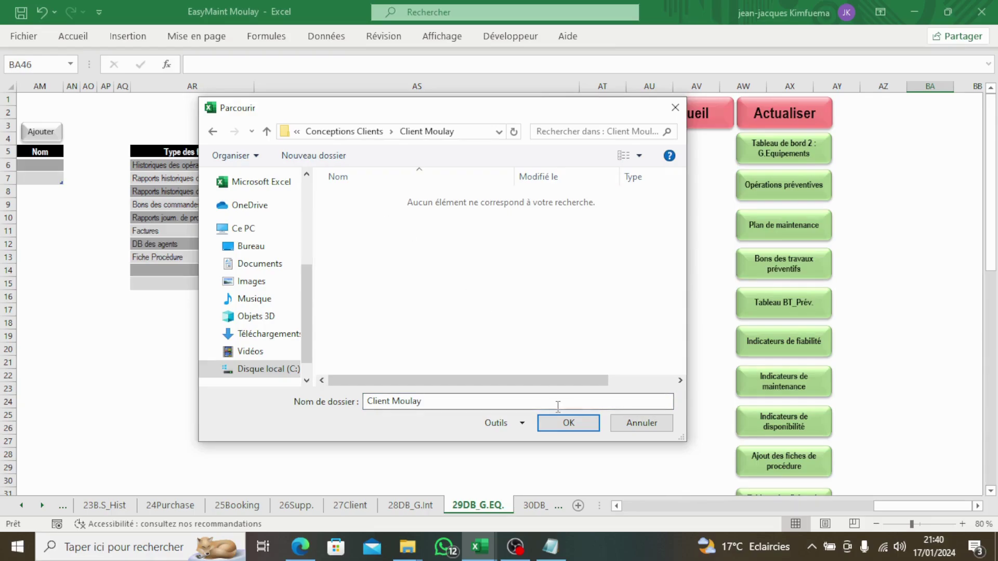
click(566, 423)
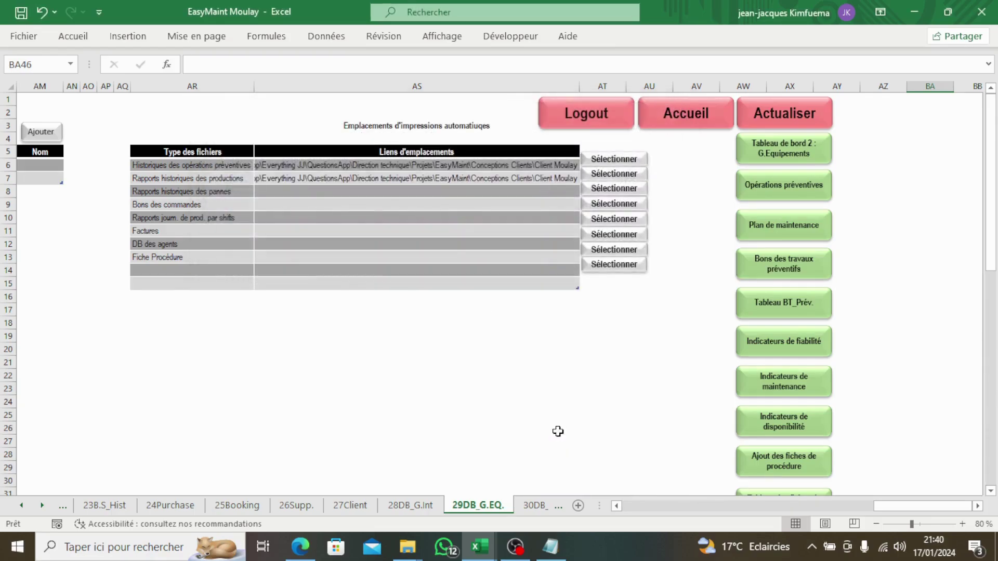
click(612, 188)
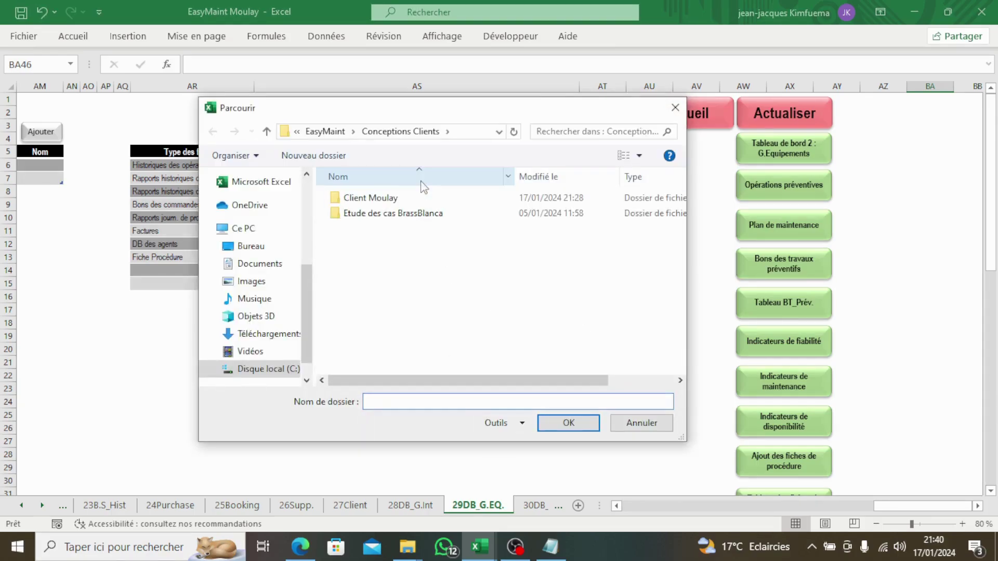
click(415, 199)
double_click(416, 199)
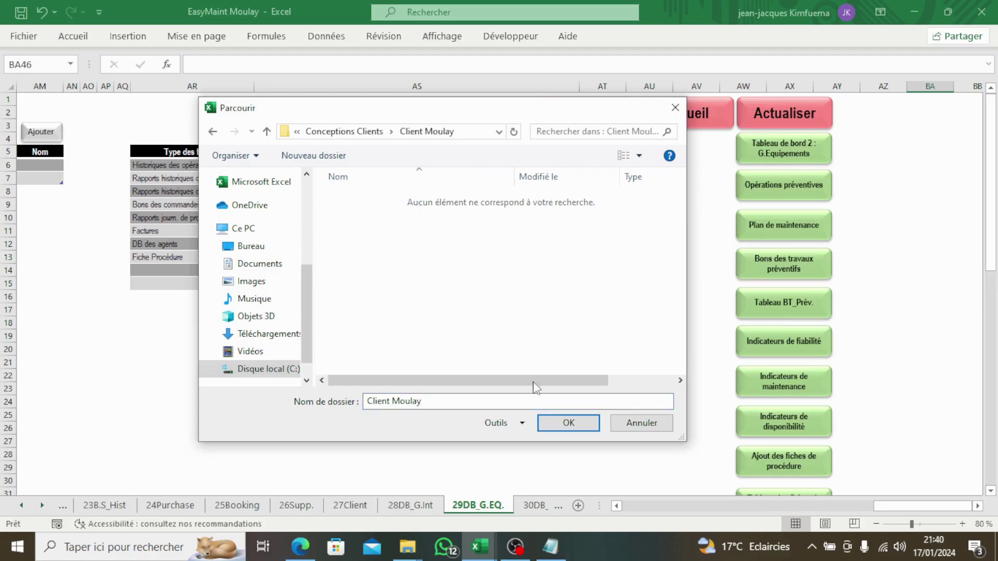
click(560, 425)
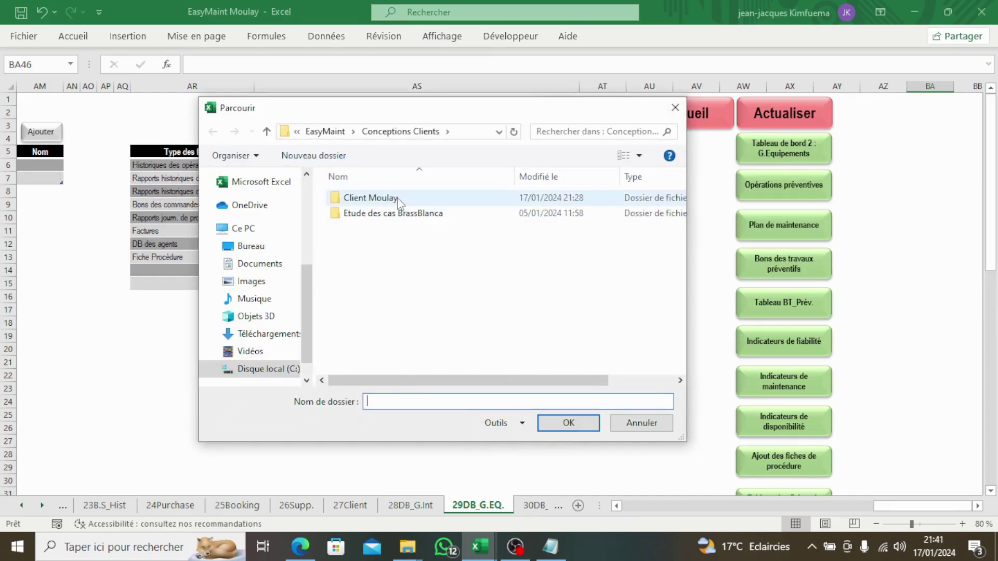
Set the locations of Bons des commandes and Rapports journ. de prod. par shifts to the client's folder in Conceptions Clients.
click(397, 199)
double_click(397, 198)
click(582, 426)
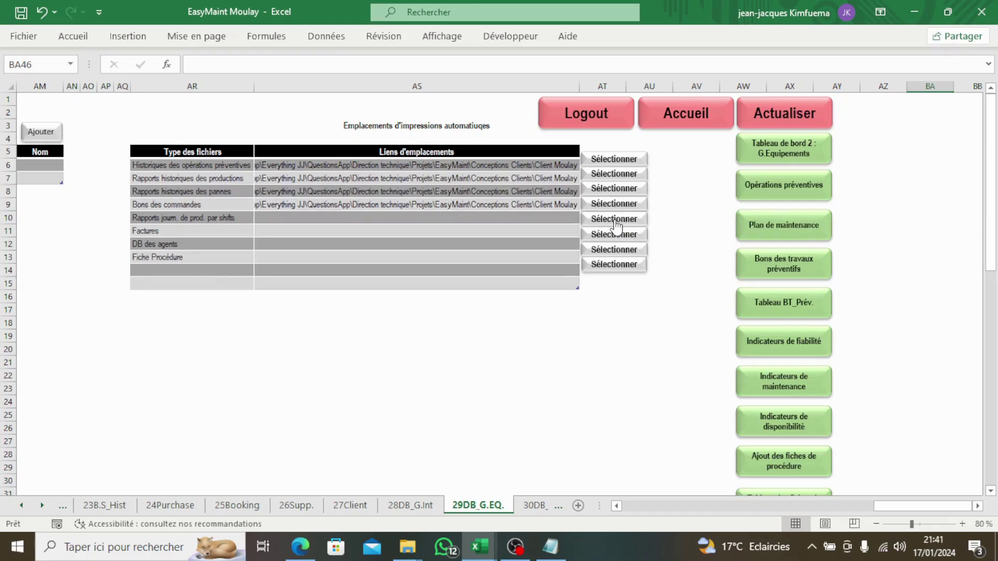
click(615, 221)
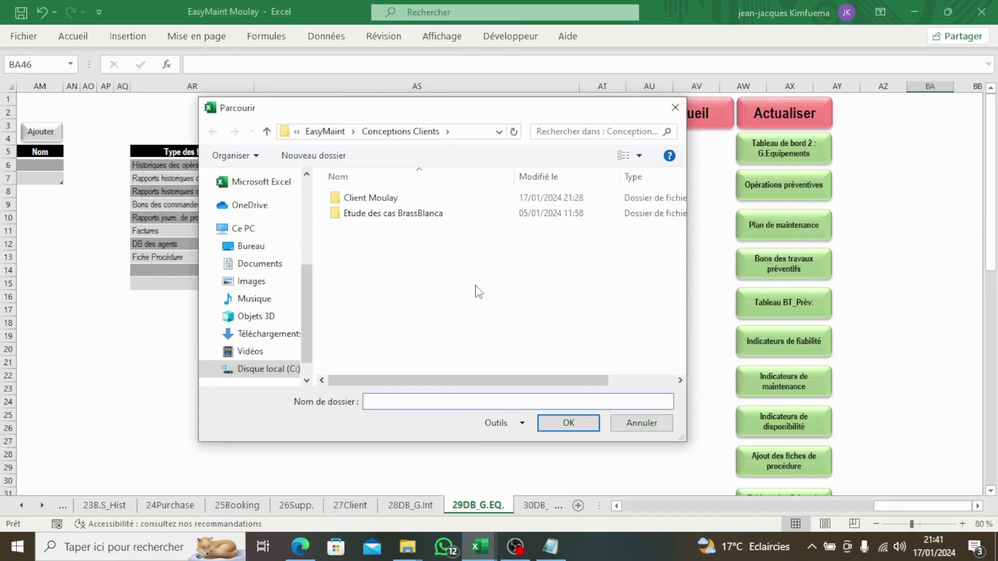
double_click(409, 197)
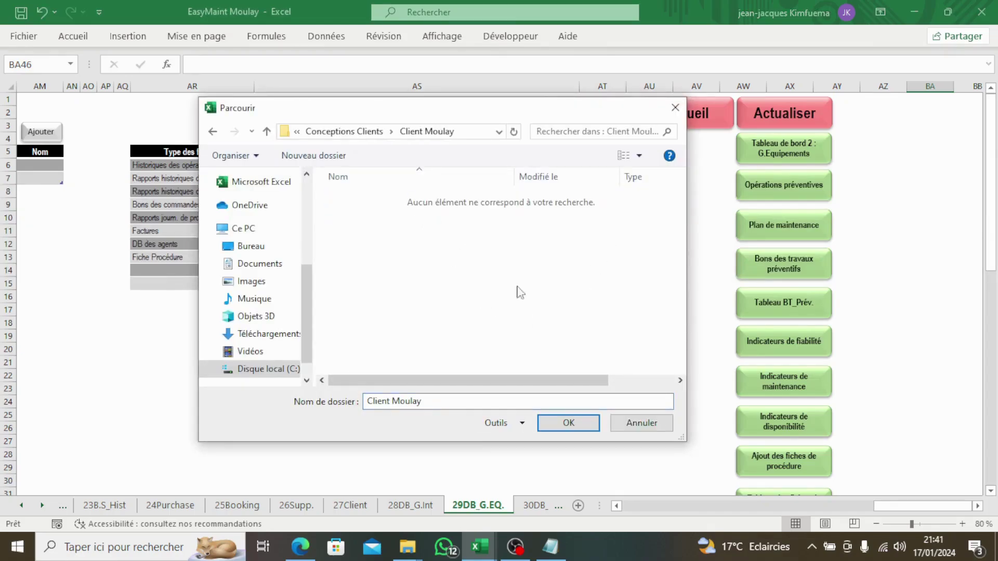
click(577, 422)
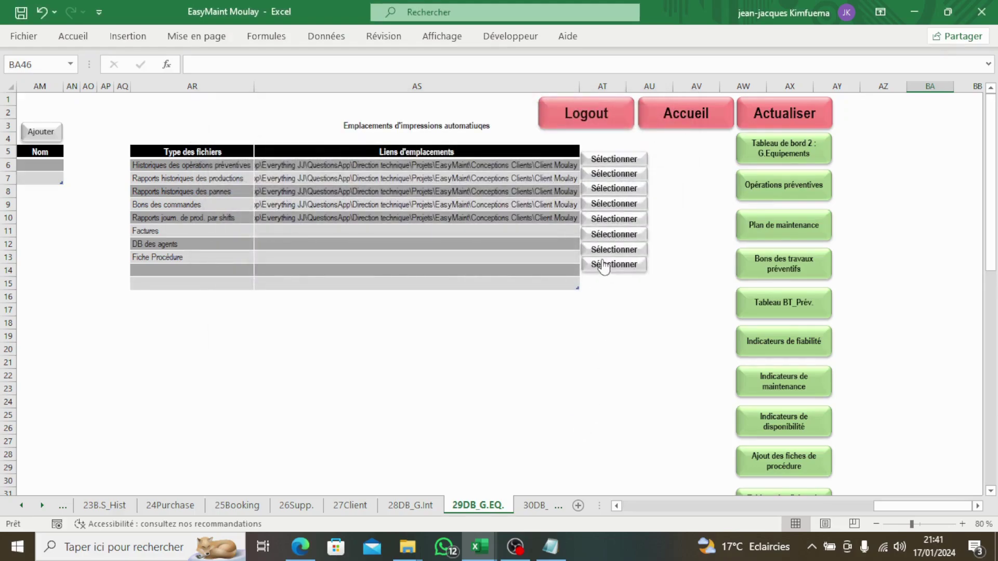
Set the locations of Factures and DB des agents to the client's folder in Conceptions Clients.
click(599, 234)
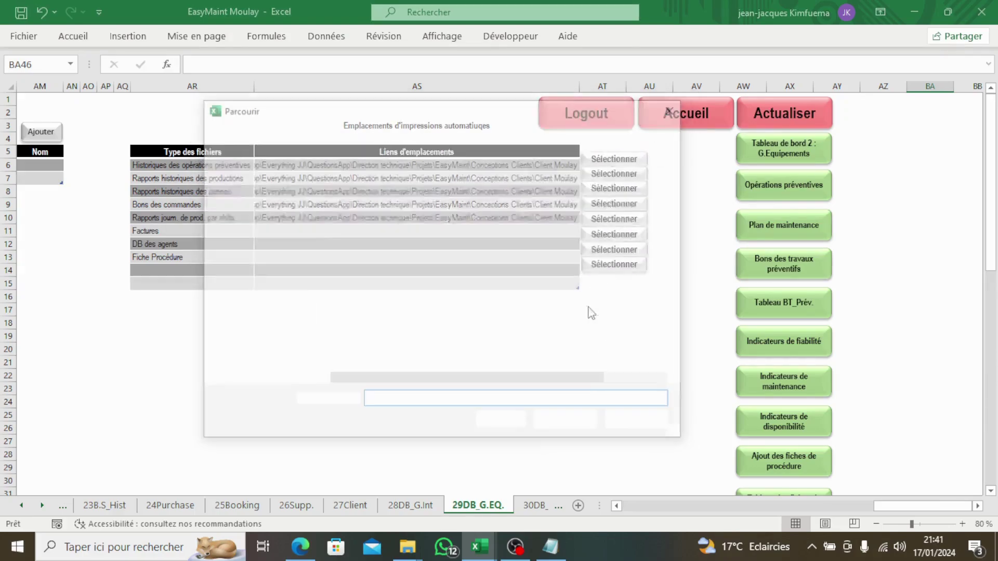
double_click(427, 200)
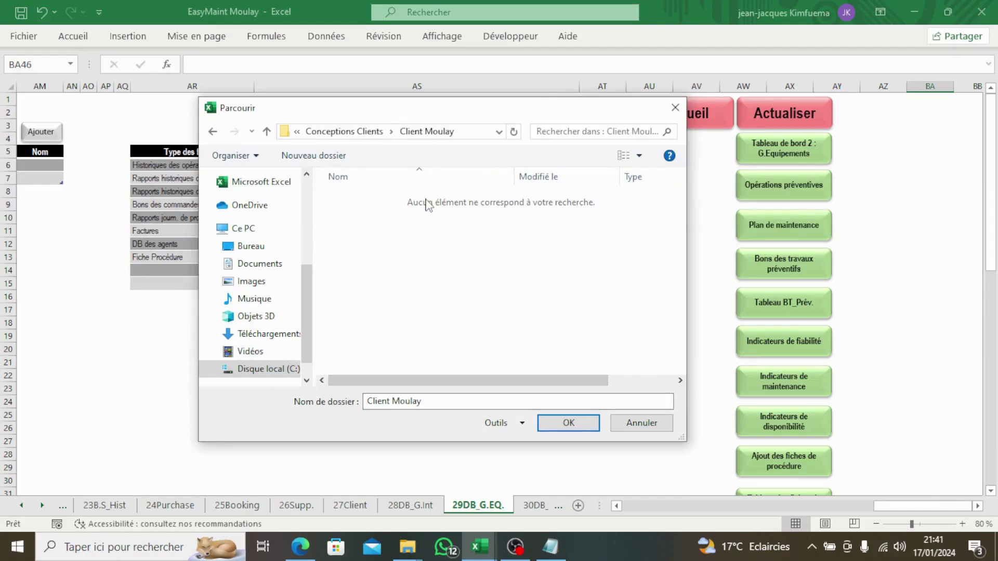
click(571, 423)
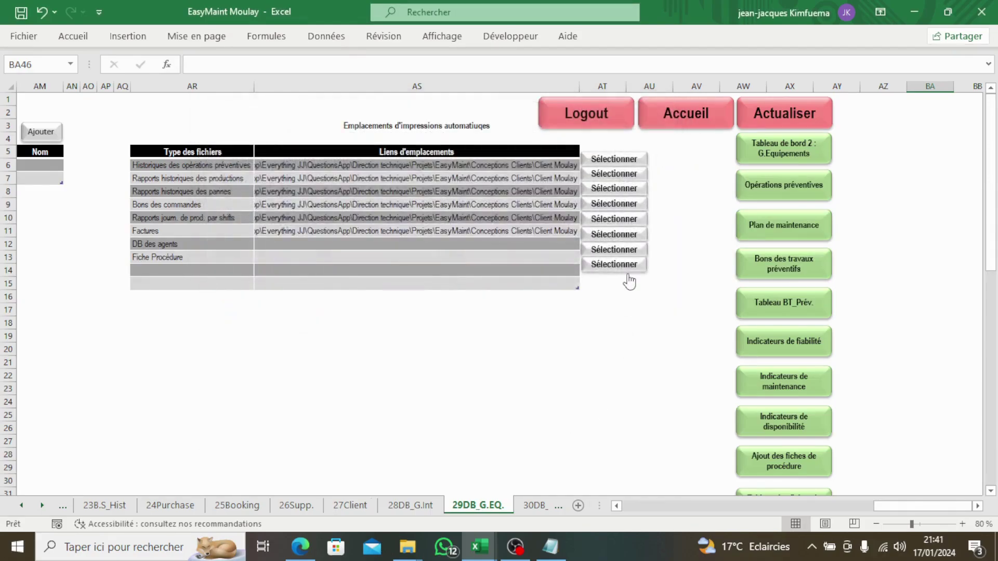
click(613, 250)
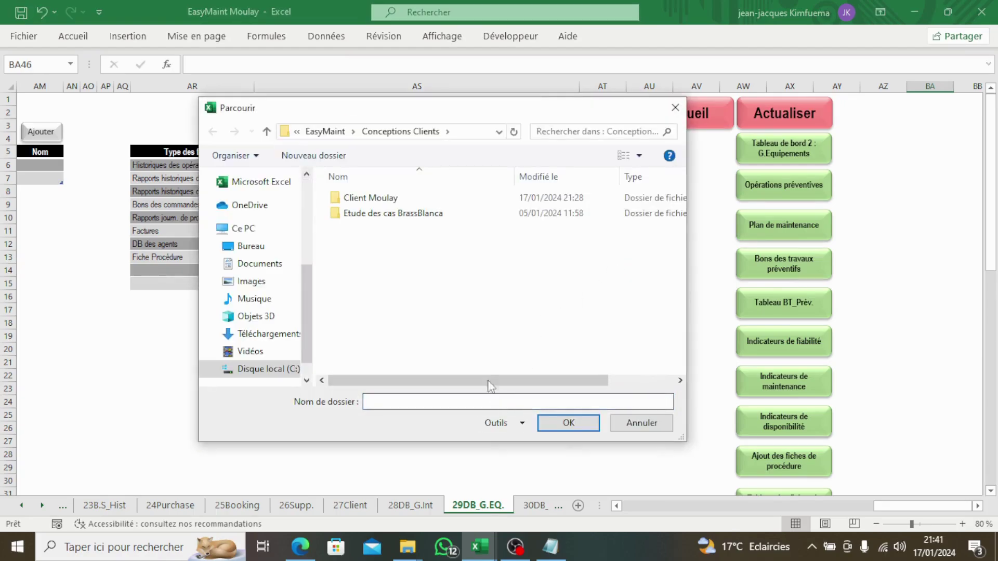
double_click(447, 200)
click(568, 423)
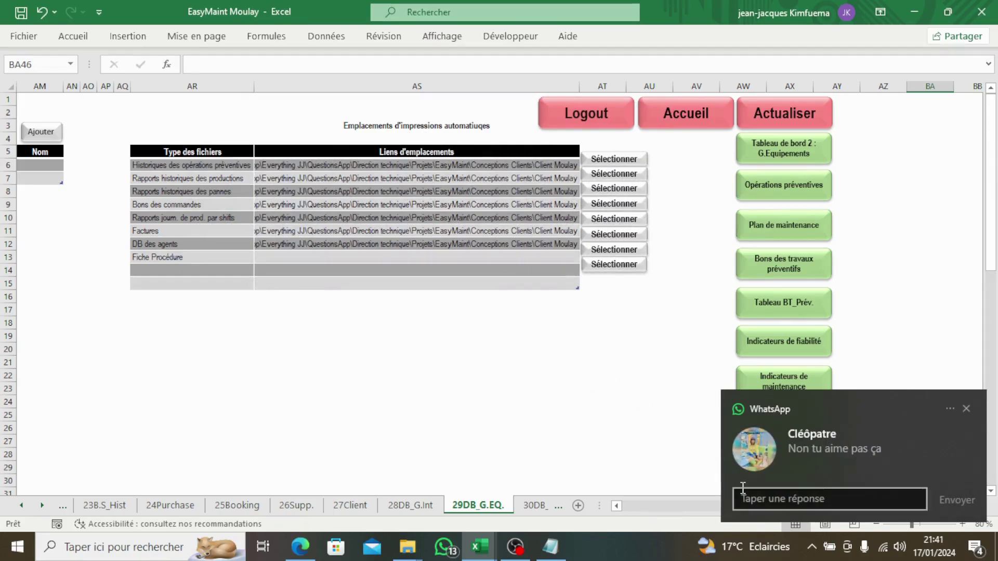
Select the client's folder again as the location for DB des agents.
click(610, 254)
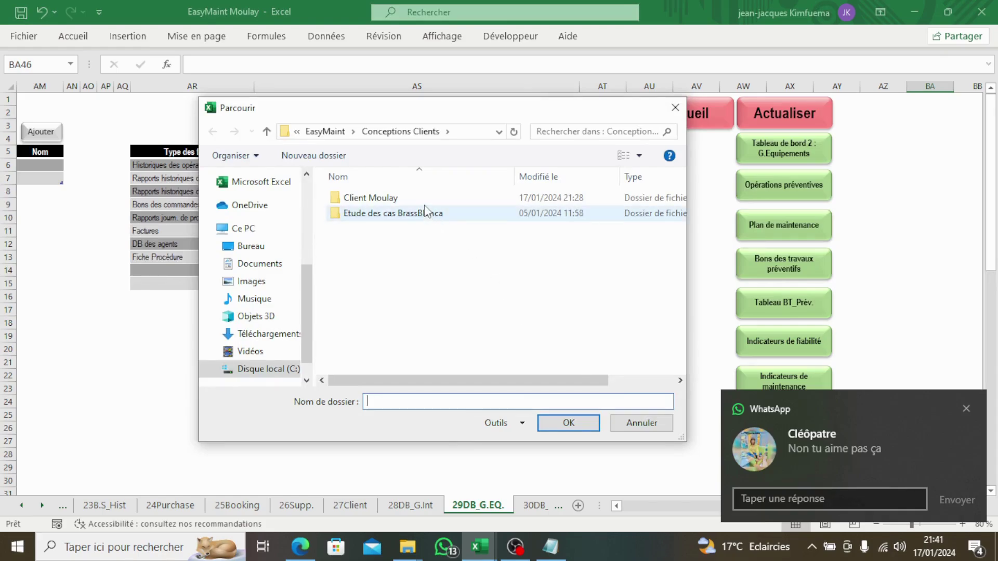
double_click(425, 199)
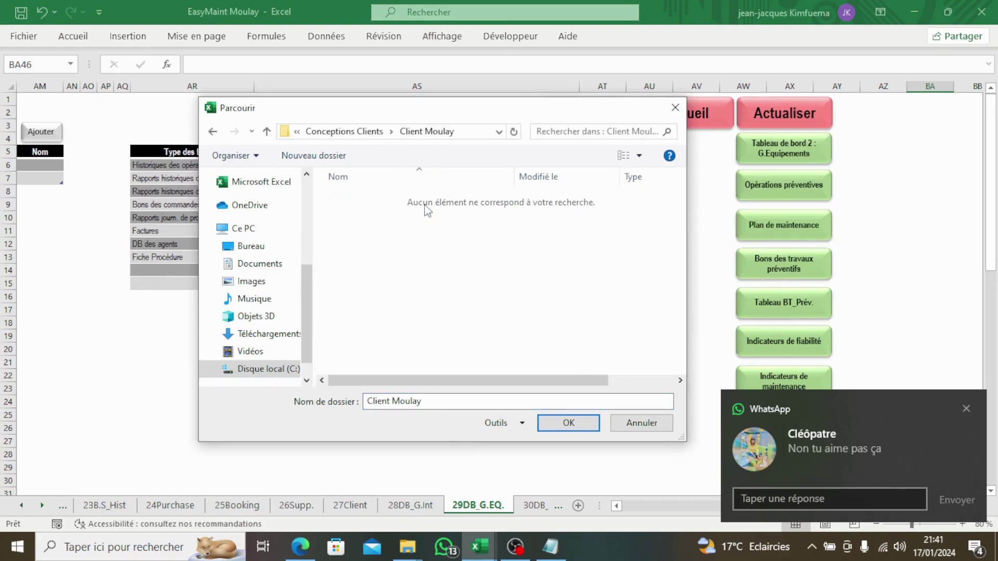
click(570, 423)
Dismiss the WhatsApp notification and set the Fiche Procédure location to the client's folder in Conceptions Clients.
click(966, 408)
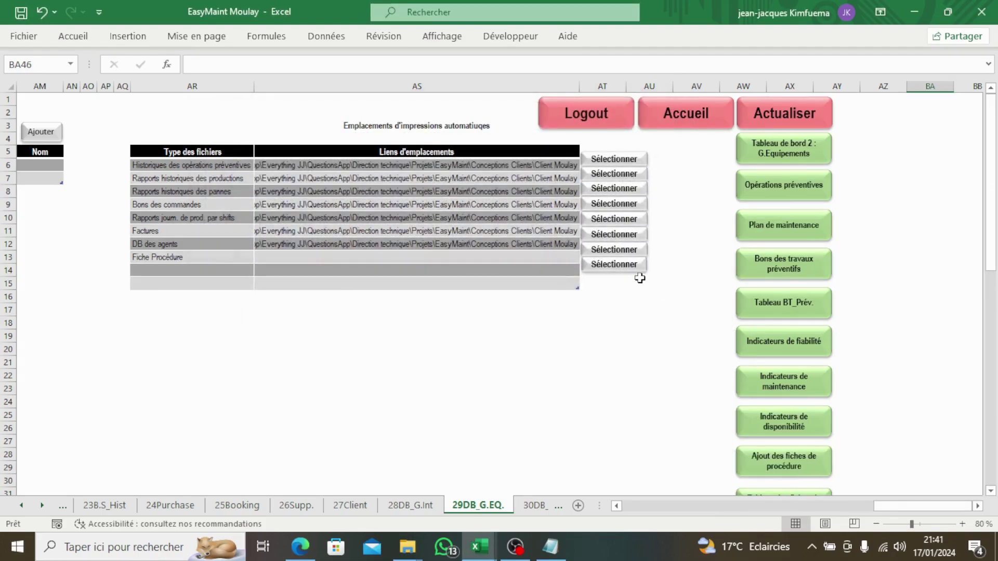
click(608, 267)
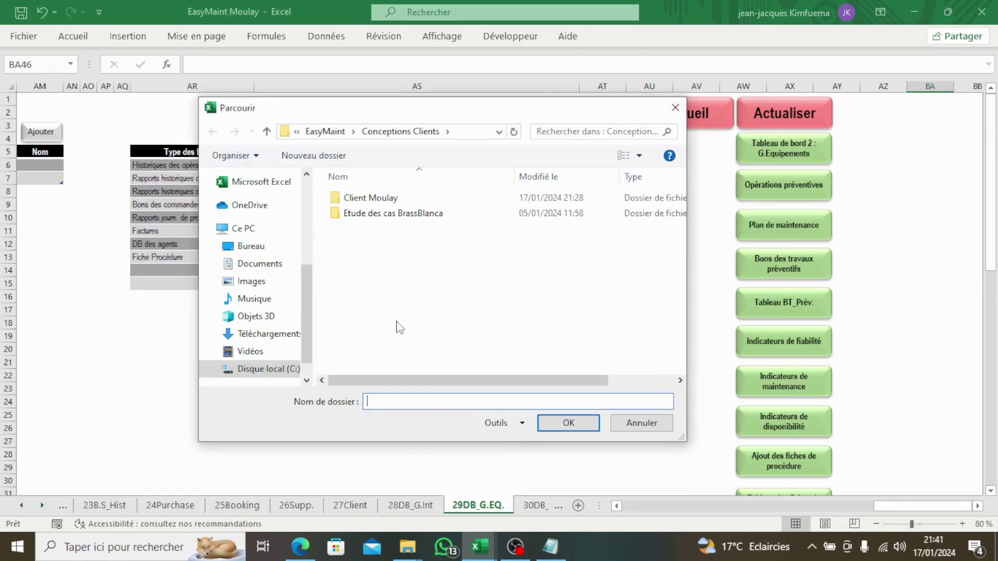
double_click(391, 200)
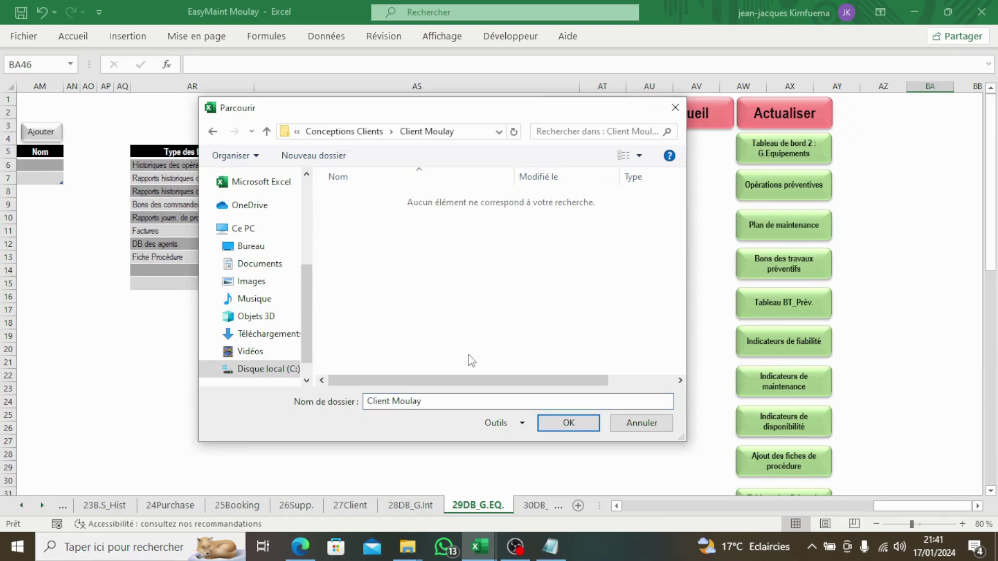
click(547, 428)
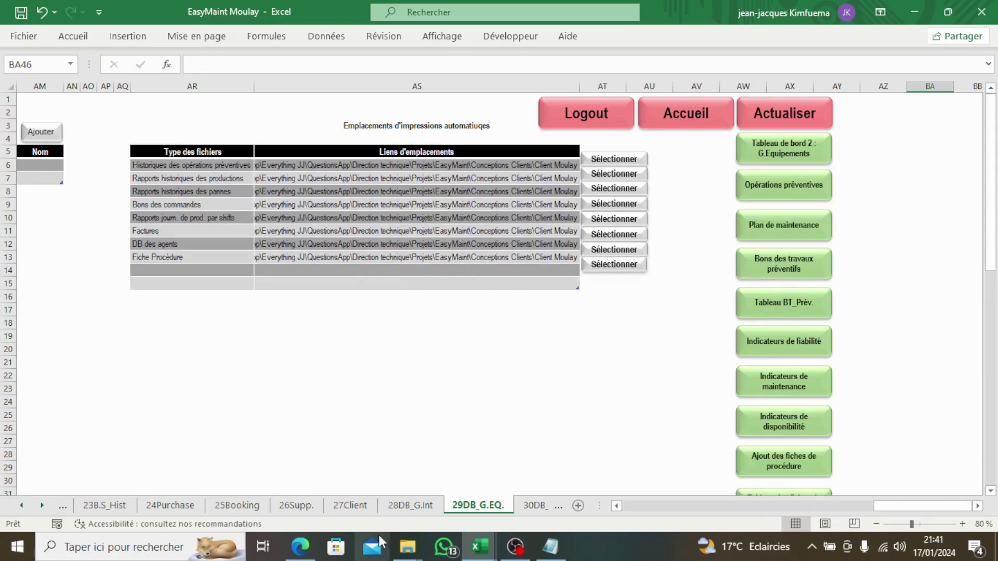
Switch to the EasyMaint user manual PDF in Edge and read the equipment management module setup instructions on pages 12 to 14.
click(300, 545)
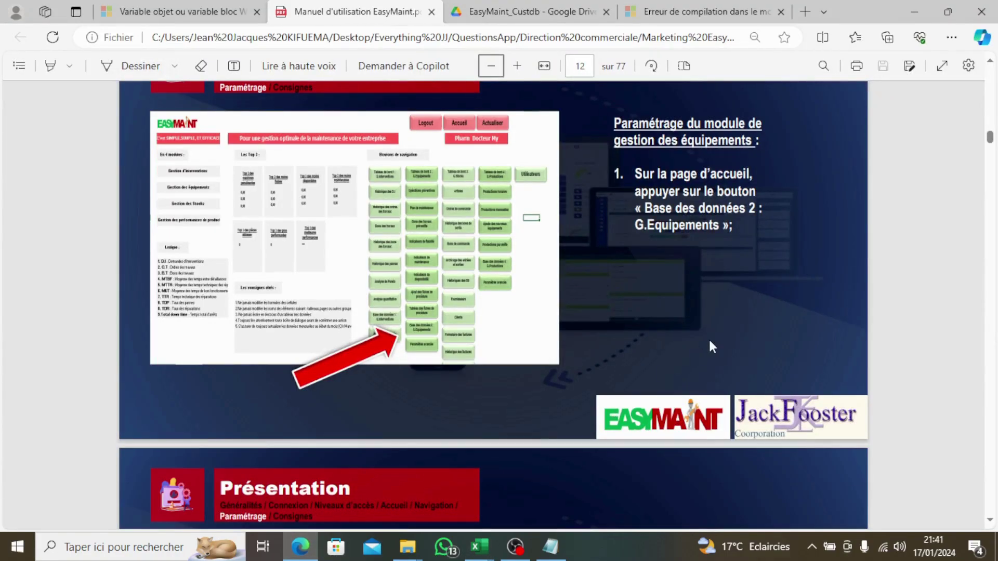
scroll(709, 341, down, 8)
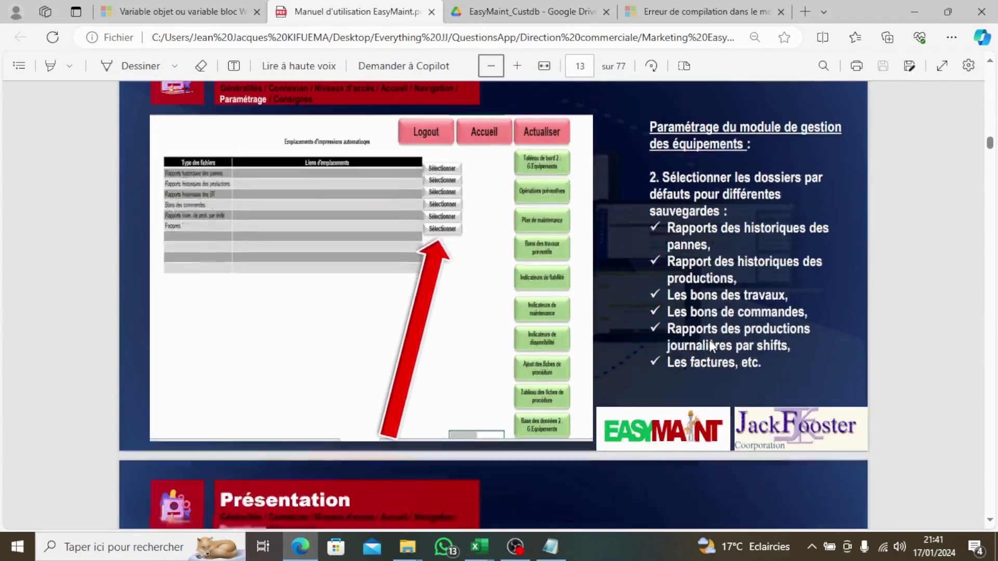
scroll(710, 345, down, 8)
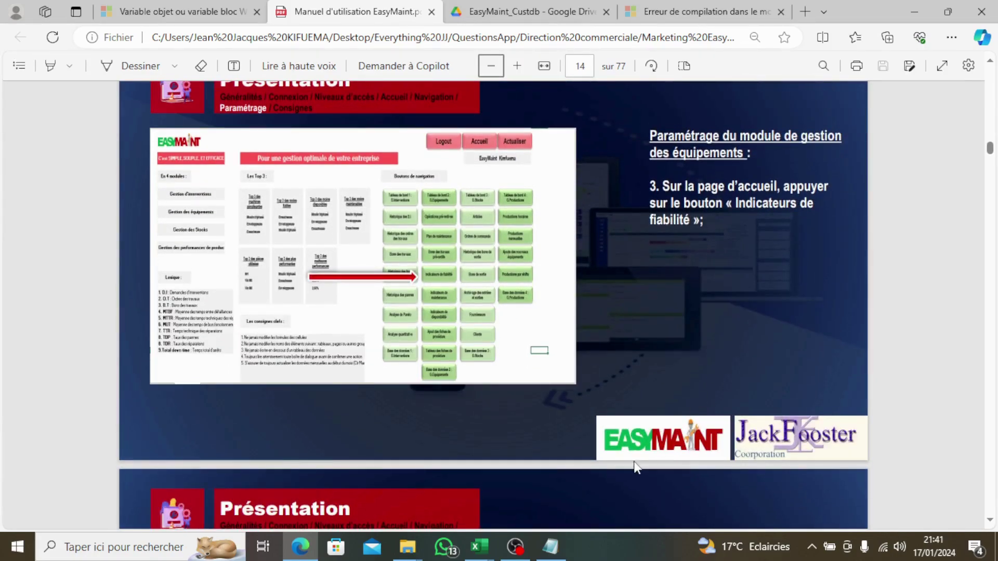
Switch back to the EasyMaint workbook in Excel and return to its Accueil page.
mouse_move(476, 556)
click(603, 505)
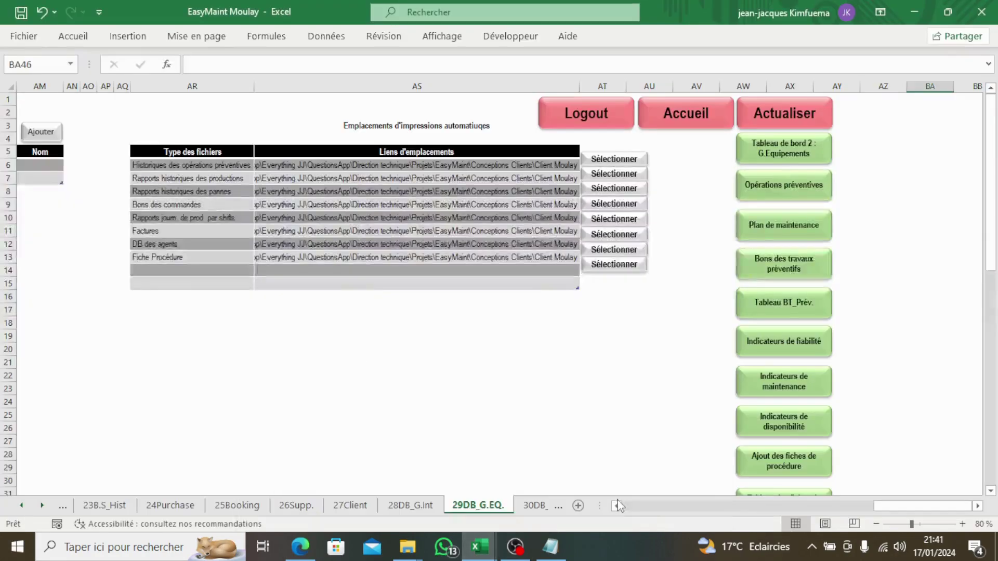
click(702, 113)
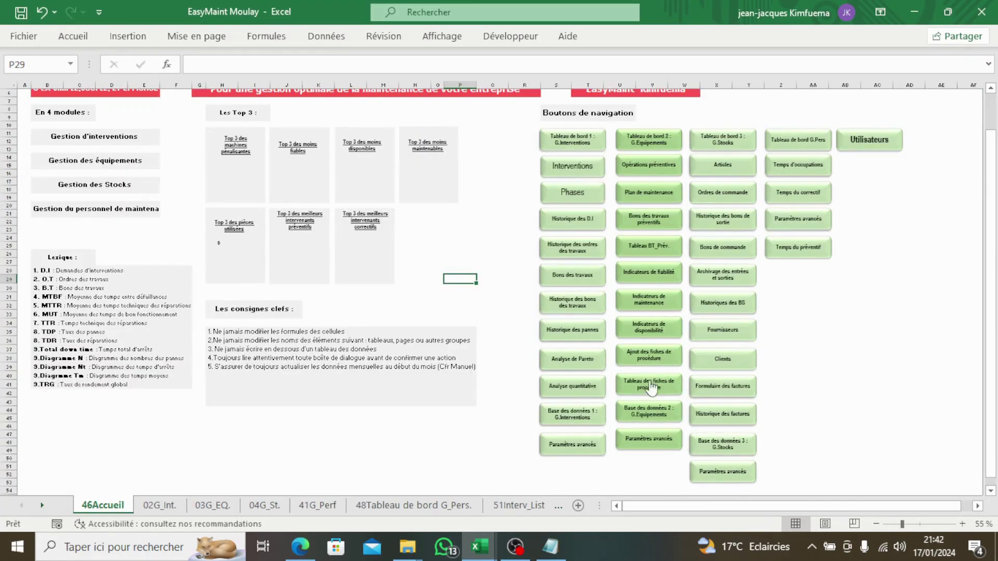
Open the reliability indicators page and choose Eqmnt-0000 oire as the equipment in C25, the first row of the table.
click(644, 273)
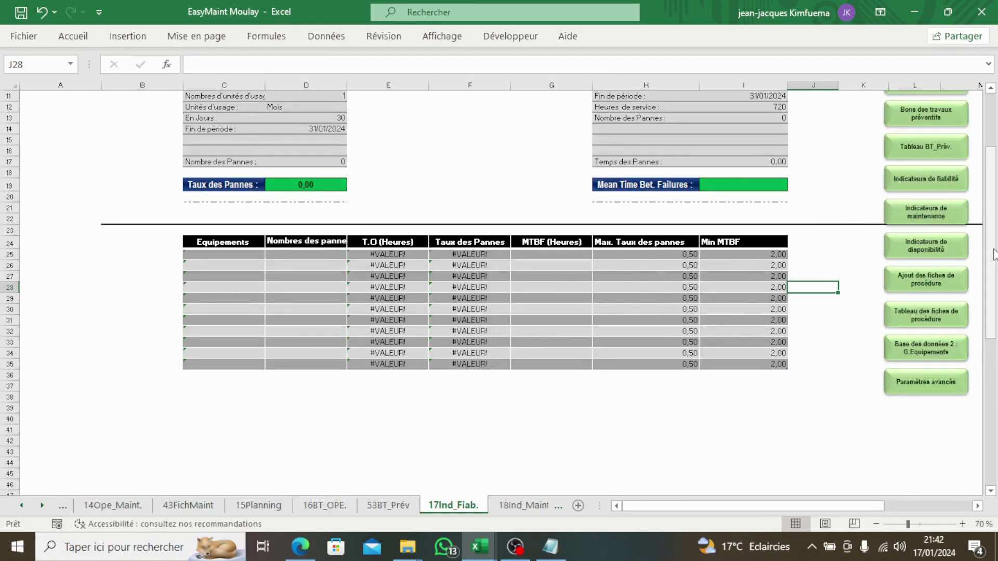
scroll(992, 224, up, 4)
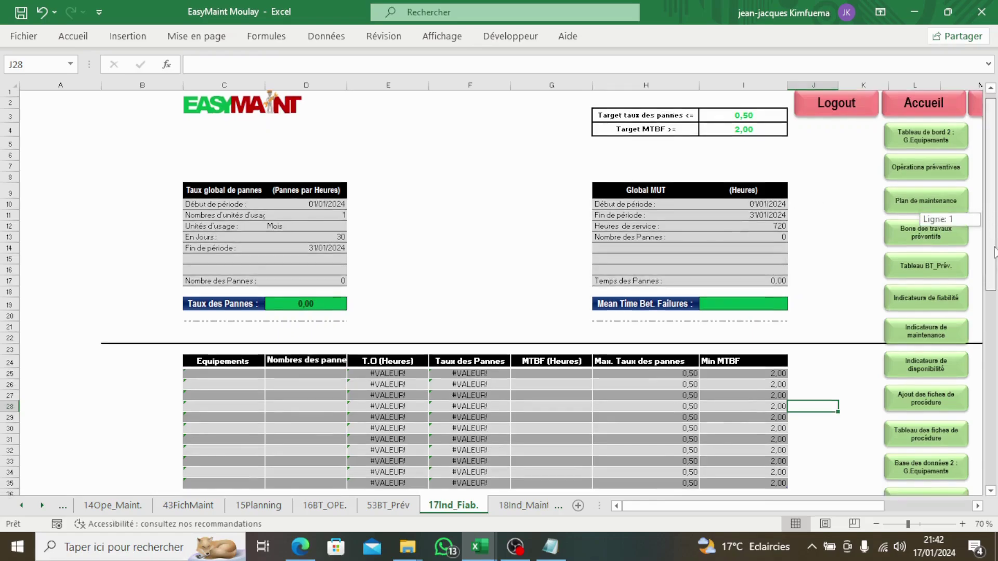
mouse_move(992, 226)
mouse_down()
mouse_move(991, 218)
mouse_move(990, 228)
mouse_up()
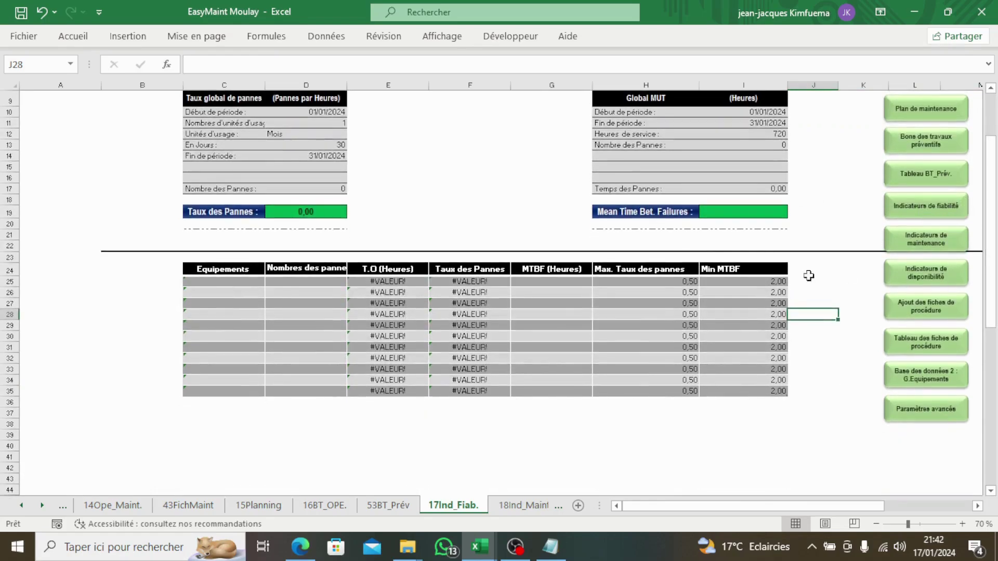
click(234, 283)
click(270, 283)
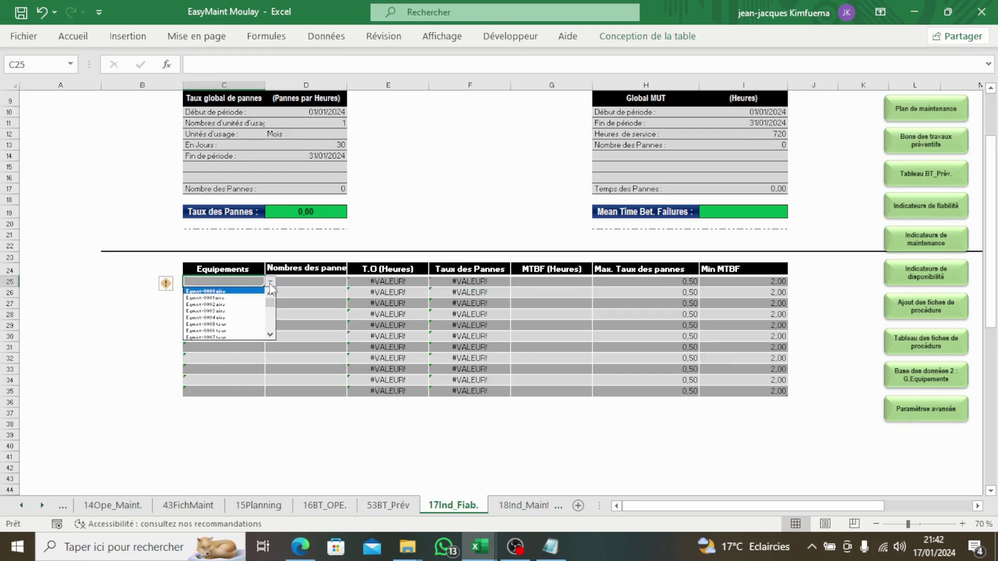
click(245, 291)
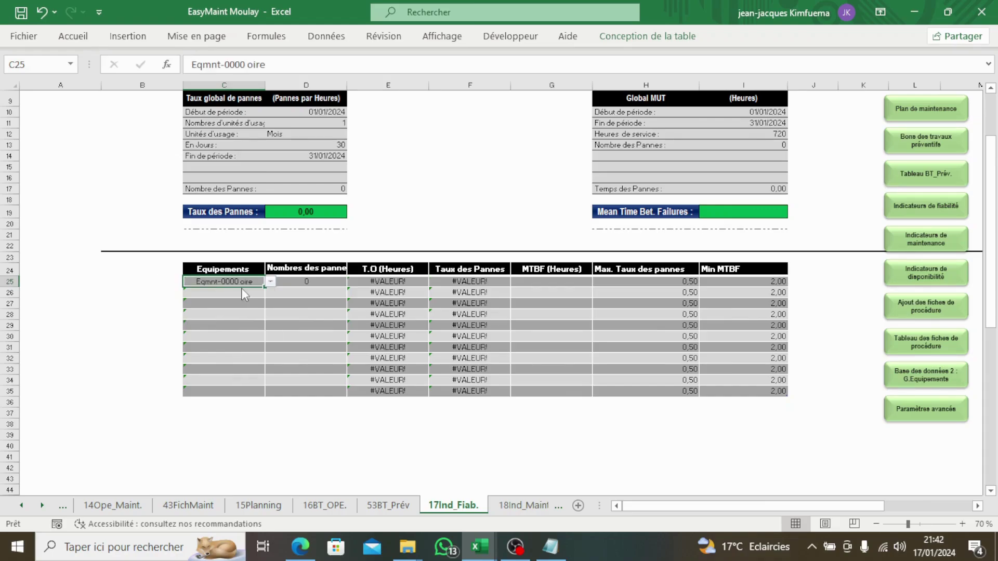
Fill the equipment cells C26 and C27 with Eqmnt-0001 oire and Eqmnt-0002 oire.
click(250, 295)
click(271, 293)
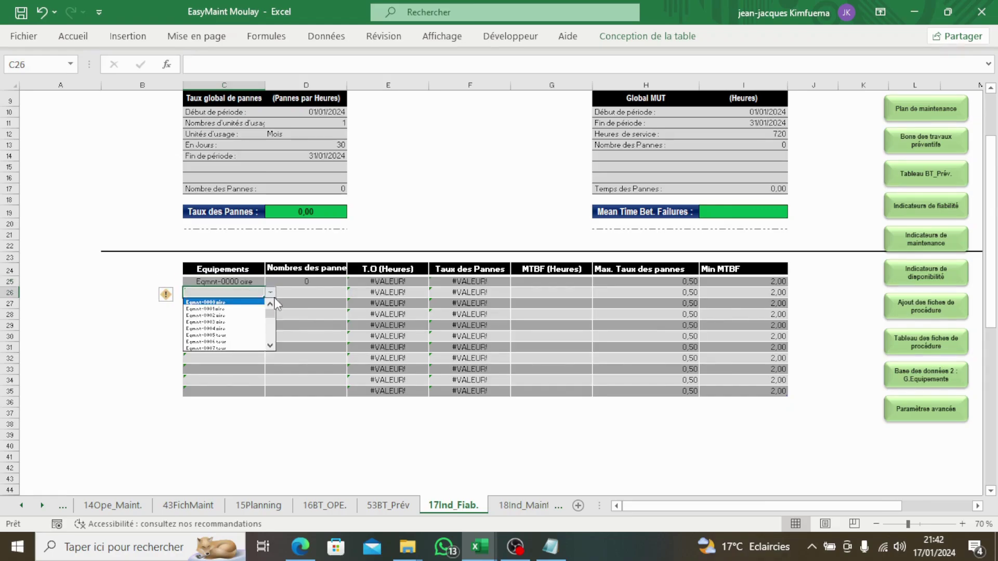
click(254, 308)
click(250, 304)
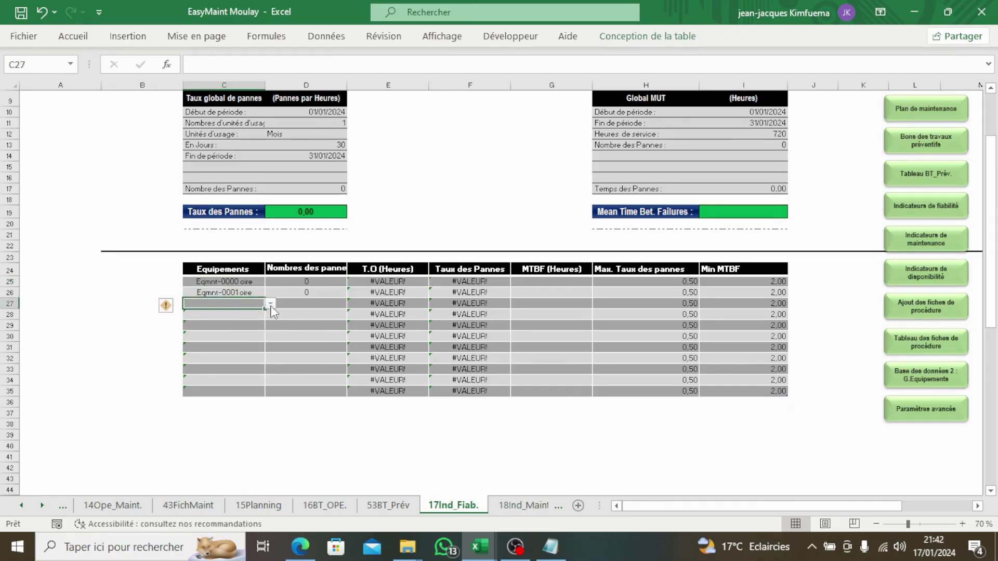
click(270, 304)
click(254, 327)
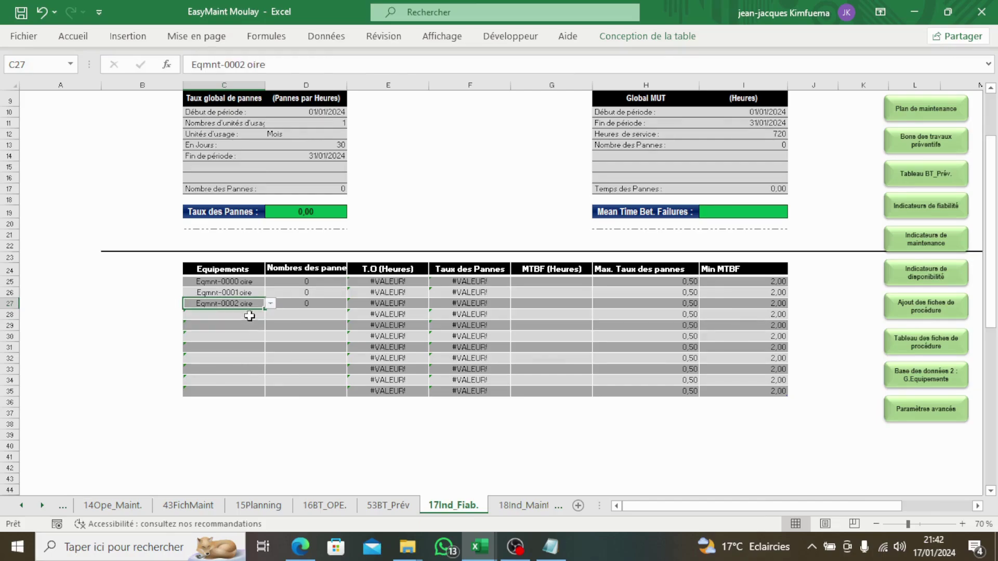
Choose Eqmnt-0003 oire for cell C28 and Eqmnt-0004 oire for cell C29 in the Equipements column.
click(248, 314)
click(270, 314)
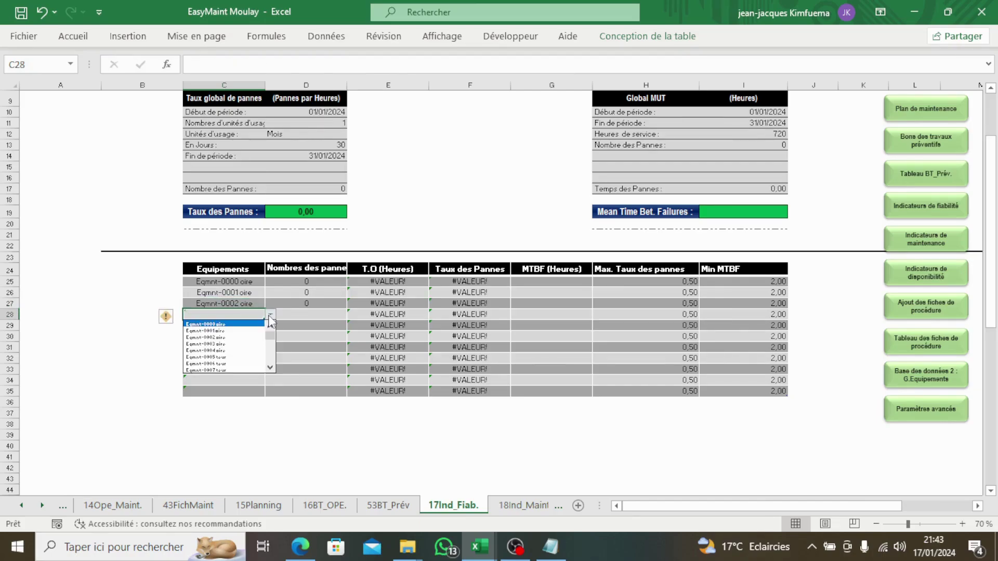
click(261, 344)
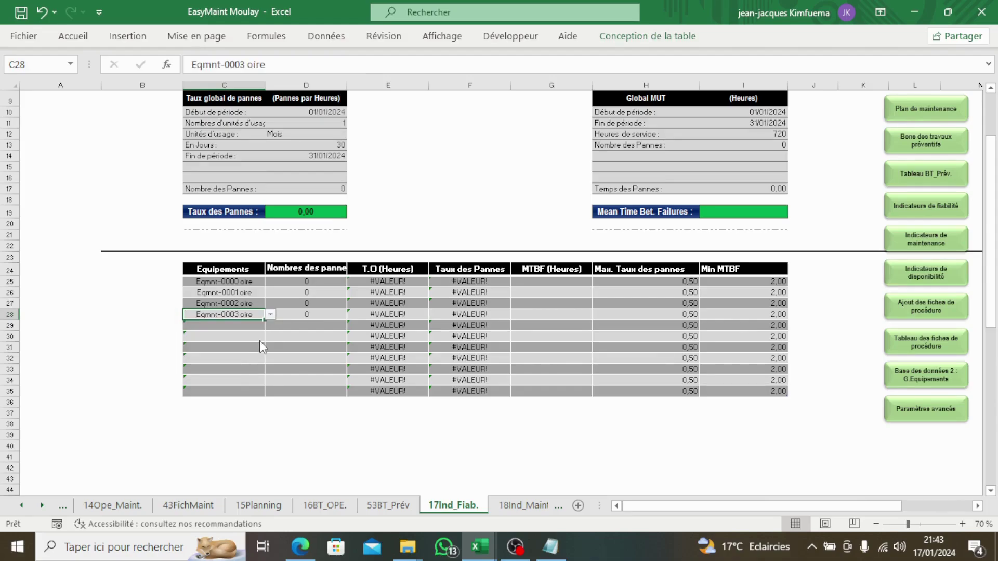
click(248, 327)
click(270, 325)
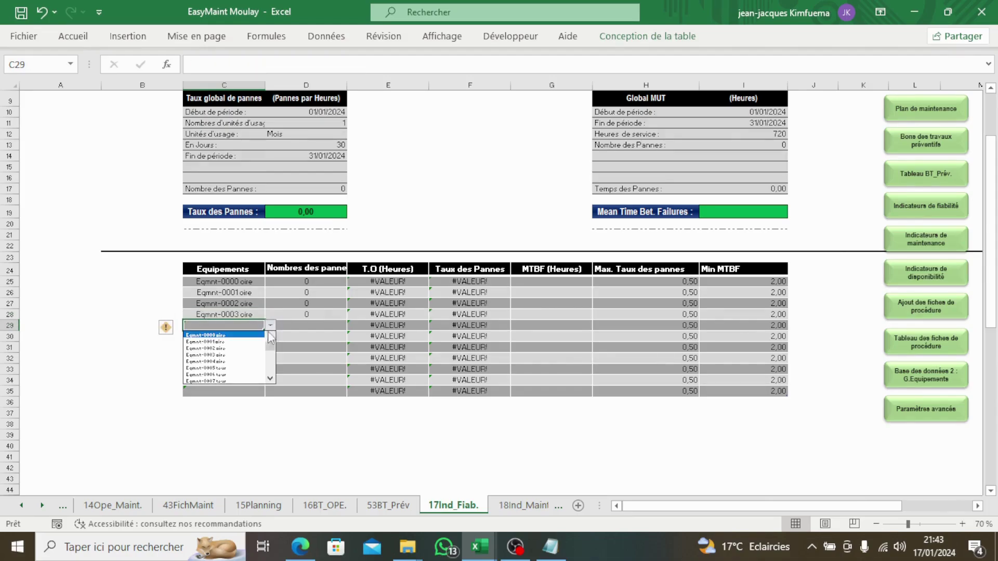
click(245, 361)
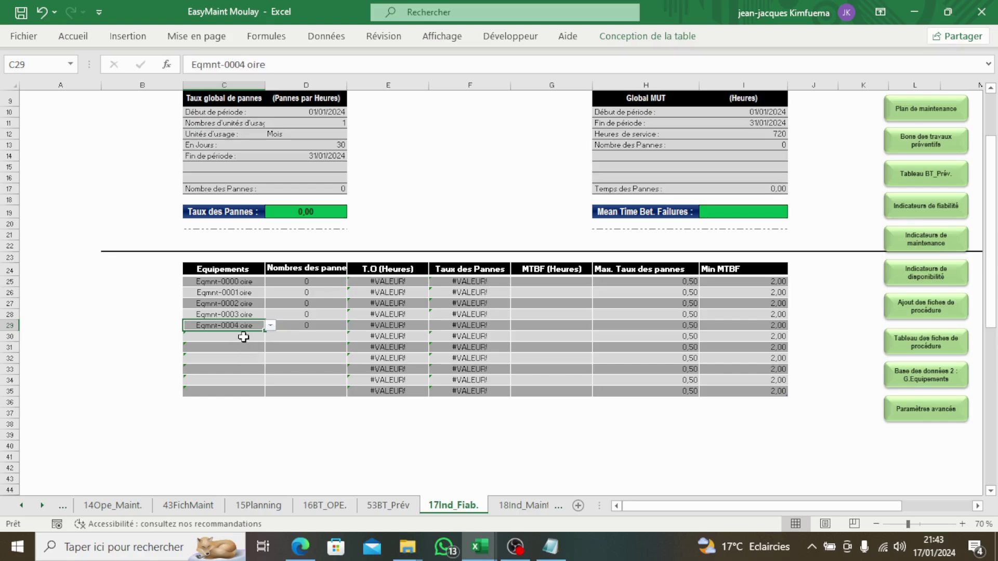
Set the equipment in cell C30 of the reliability table to Eqmnt-0005 teur.
click(247, 337)
click(269, 337)
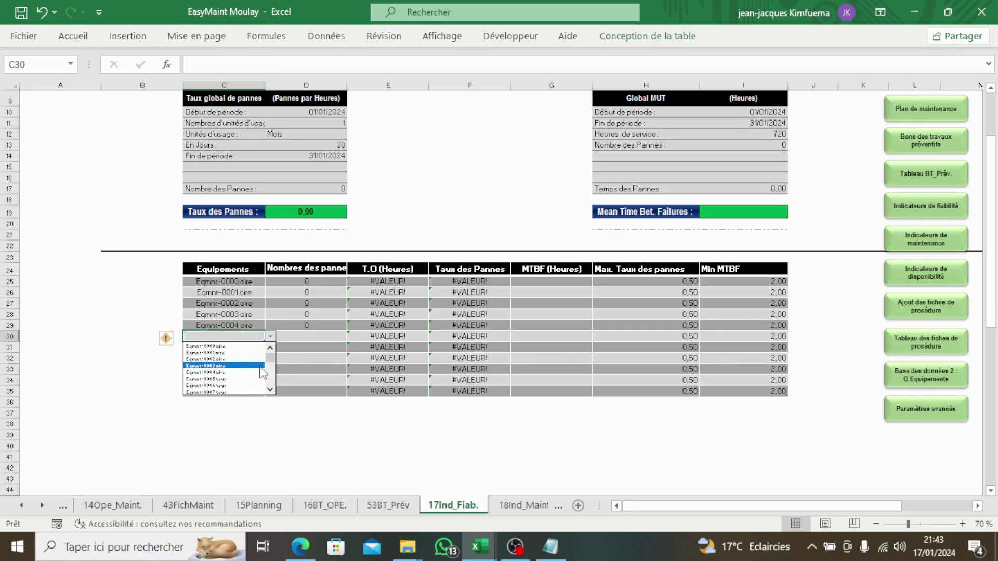
click(259, 376)
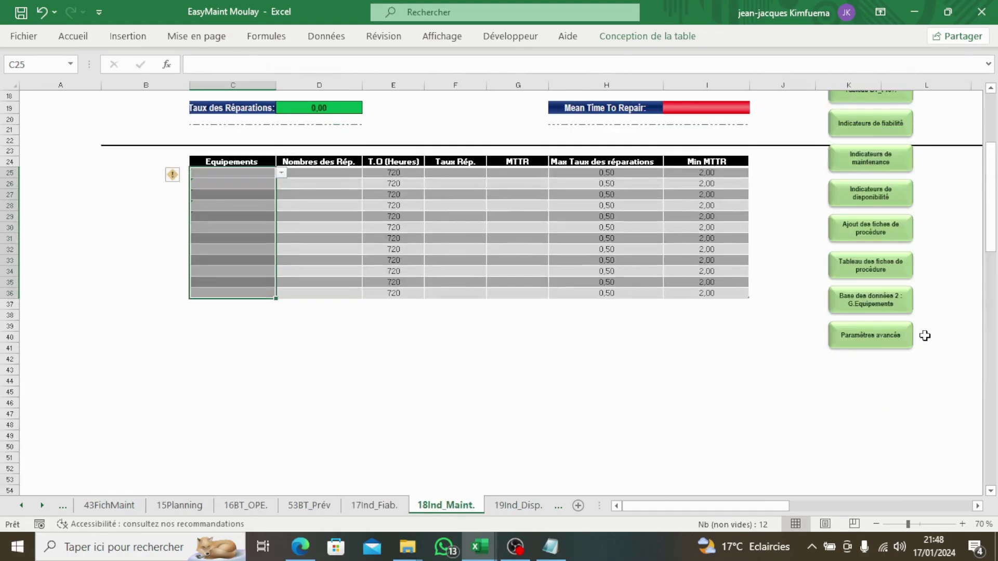
On the maintenance indicators sheet, choose Eqmnt-0000 oire as the equipment in cell C25.
drag(993, 224, 994, 195)
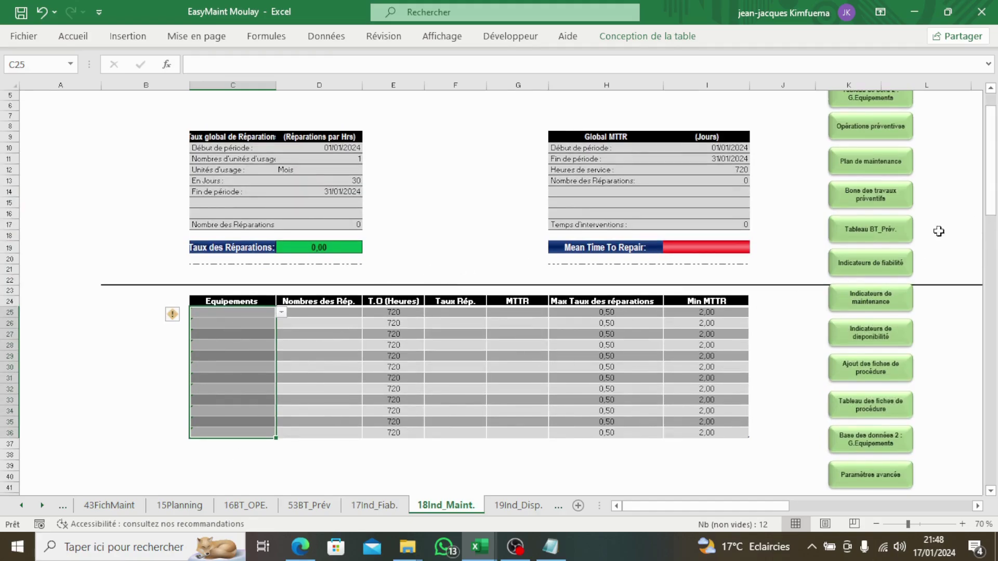
drag(987, 197, 989, 185)
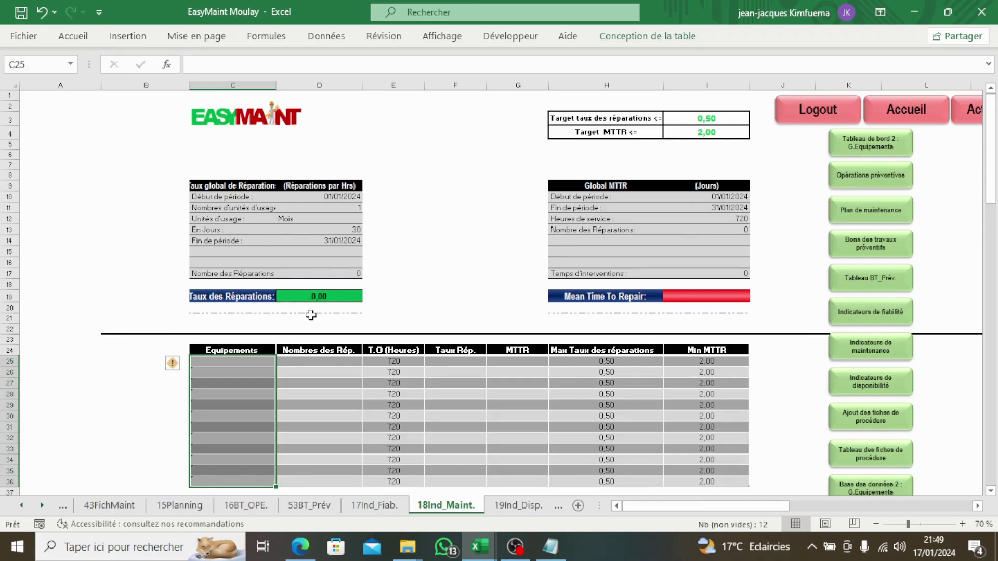
click(241, 363)
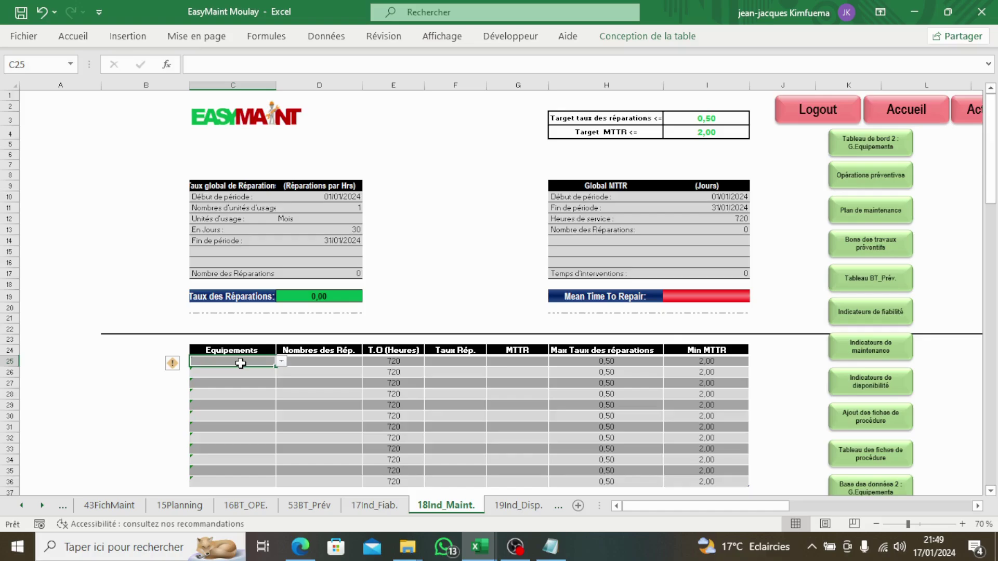
click(281, 360)
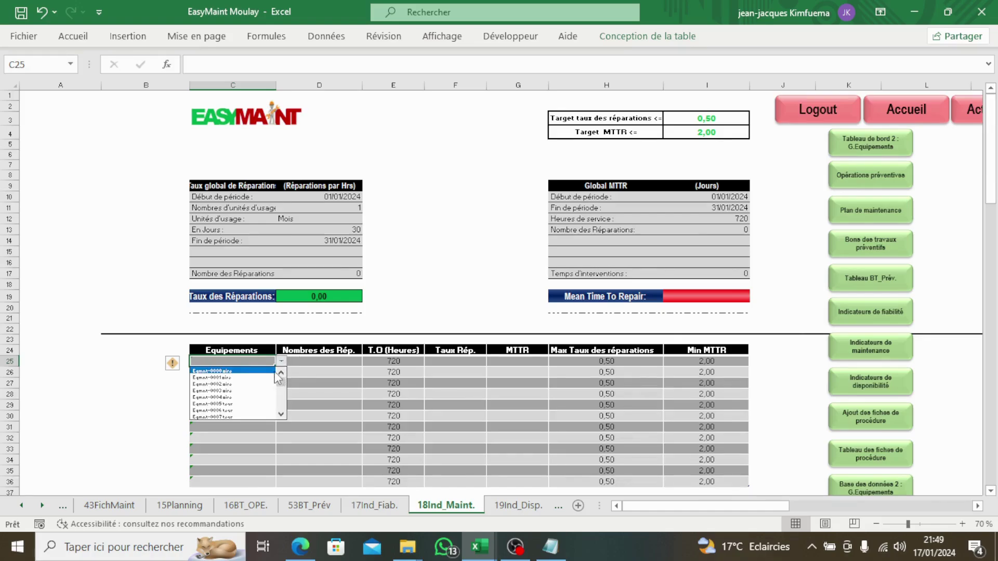
key(Return)
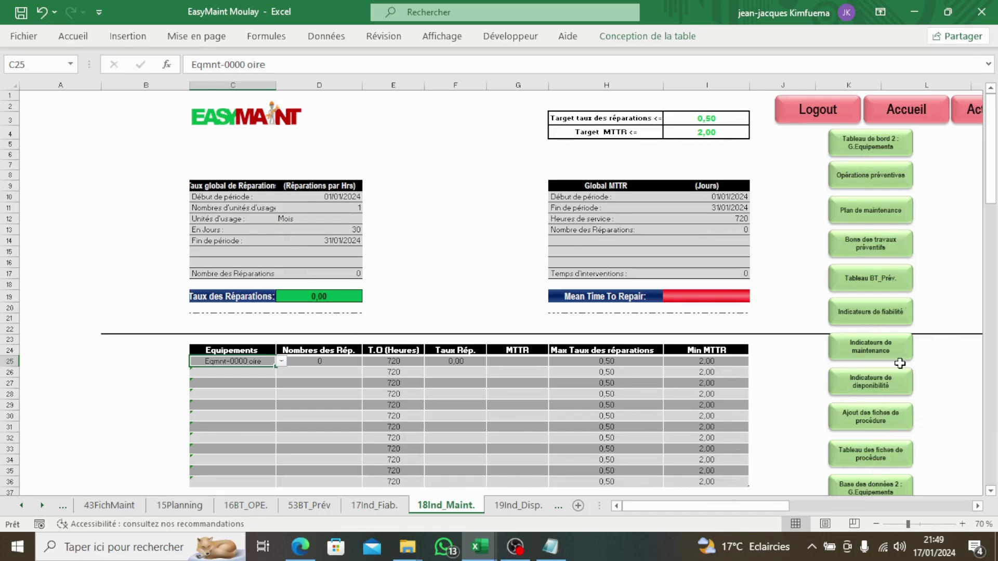
Return to the reliability indicators page and review the period start, usage units, service hours and the equipment table.
click(877, 313)
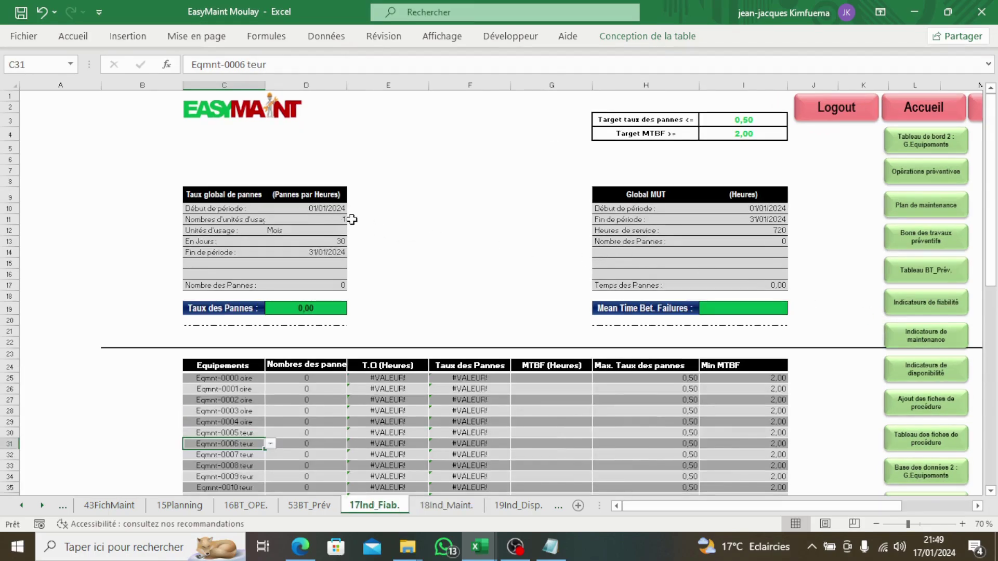
click(323, 209)
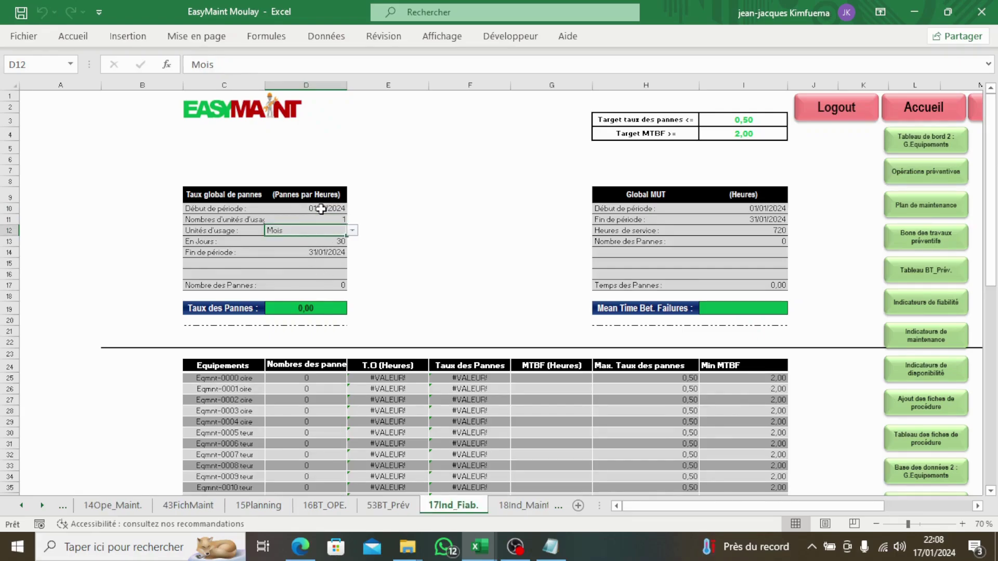
click(323, 209)
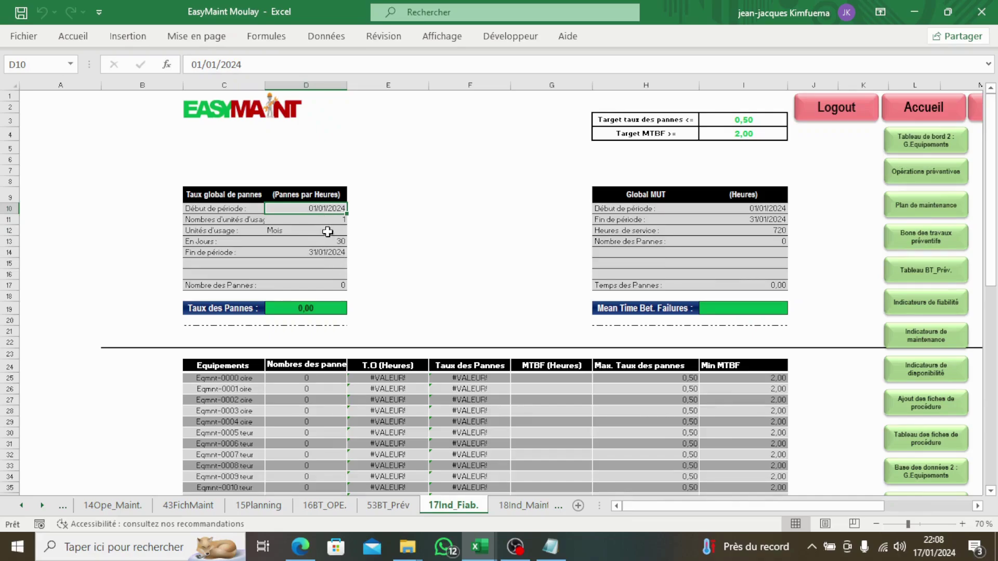
click(328, 220)
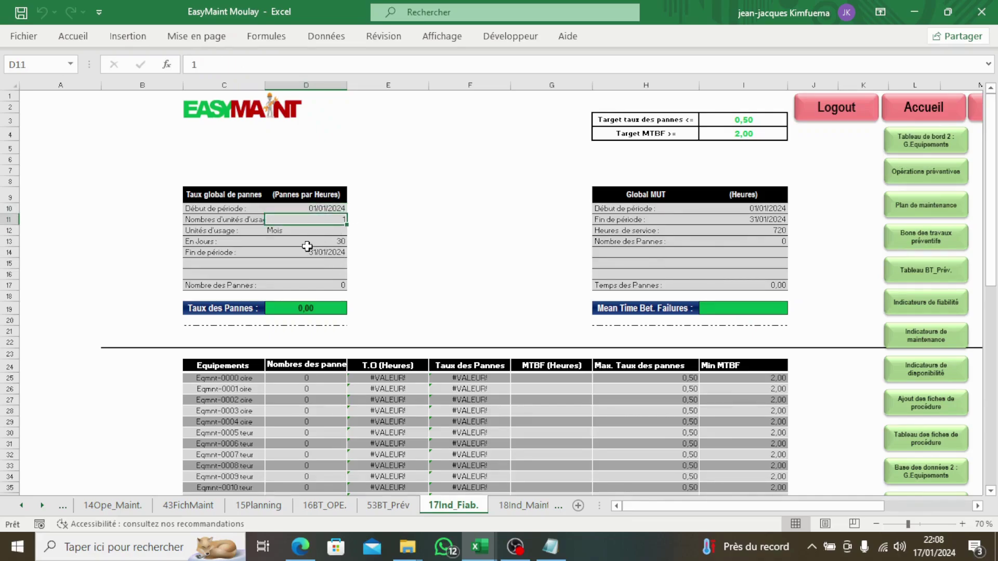
click(320, 230)
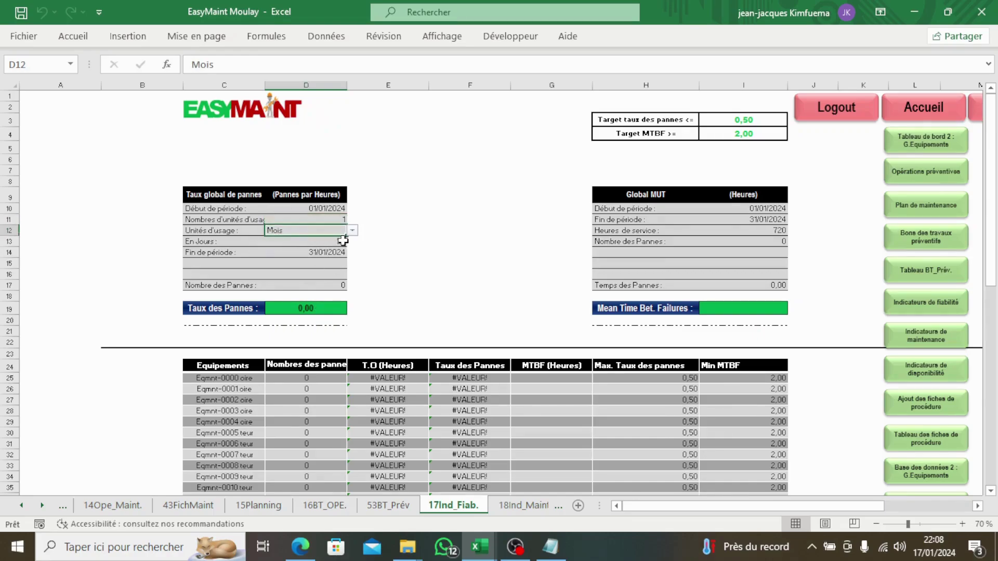
click(746, 231)
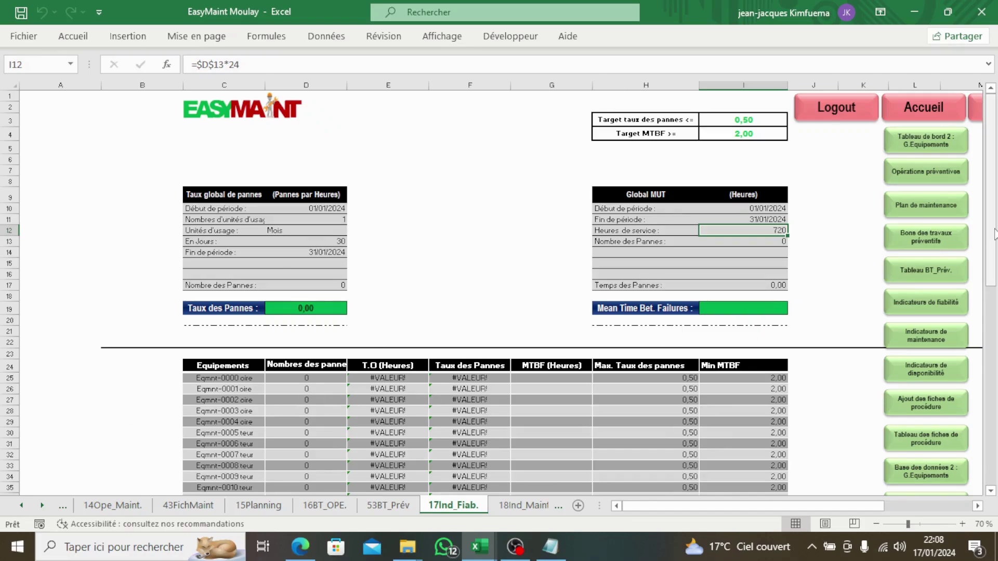
scroll(992, 237, down, 6)
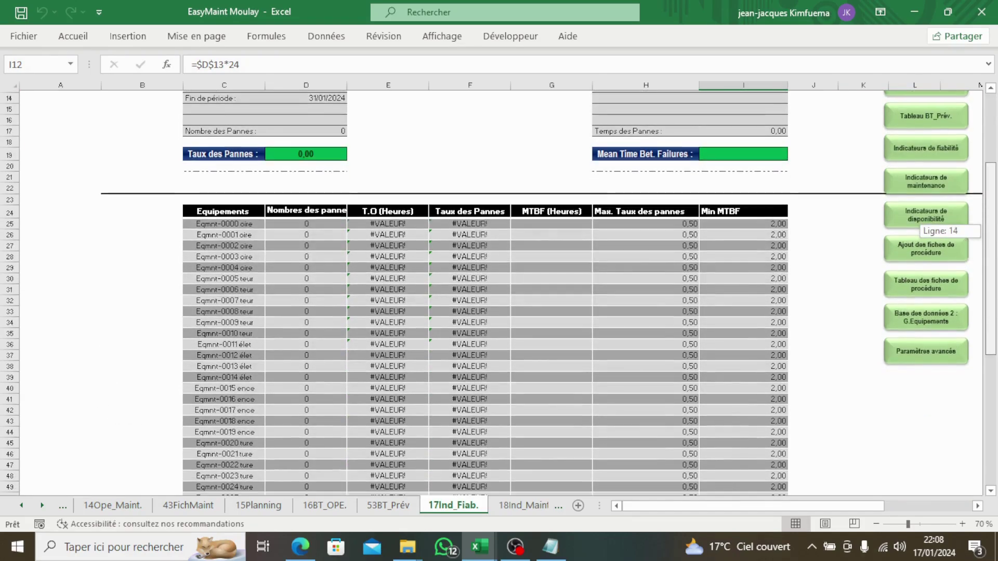
scroll(992, 236, up, 7)
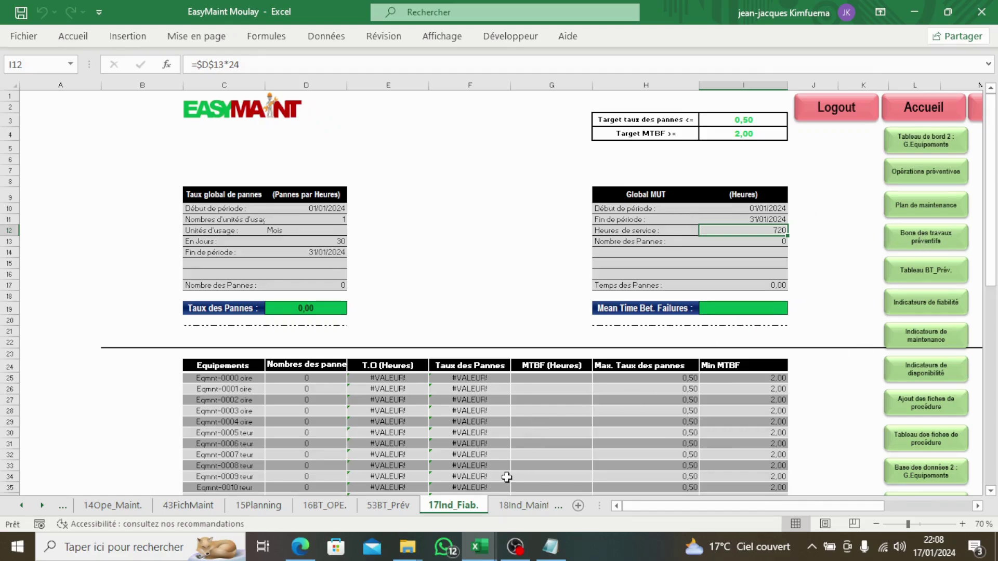
Go to the maintenance indicators page and extend the equipment table from its last two rows down to row 53.
click(929, 340)
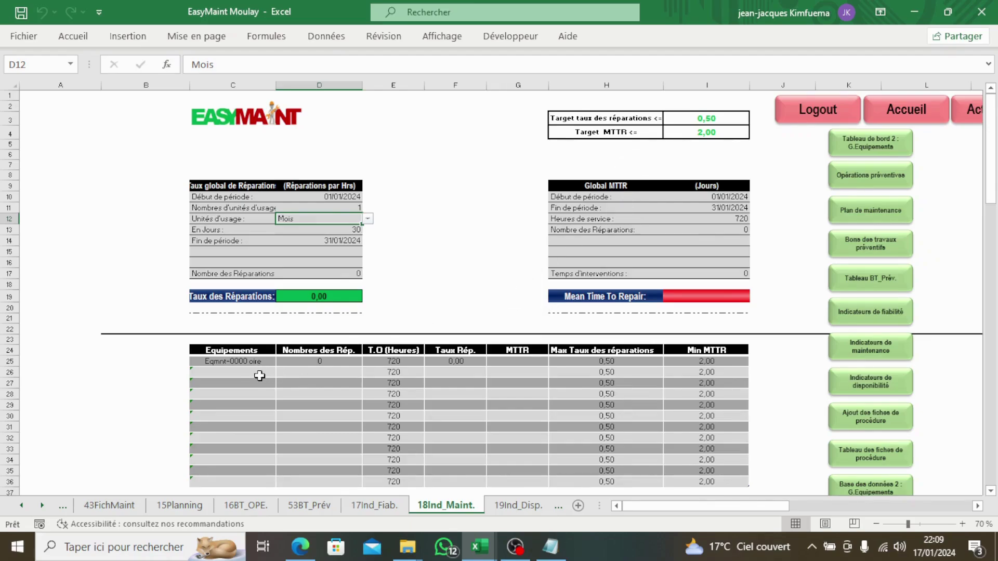
drag(993, 193, 993, 270)
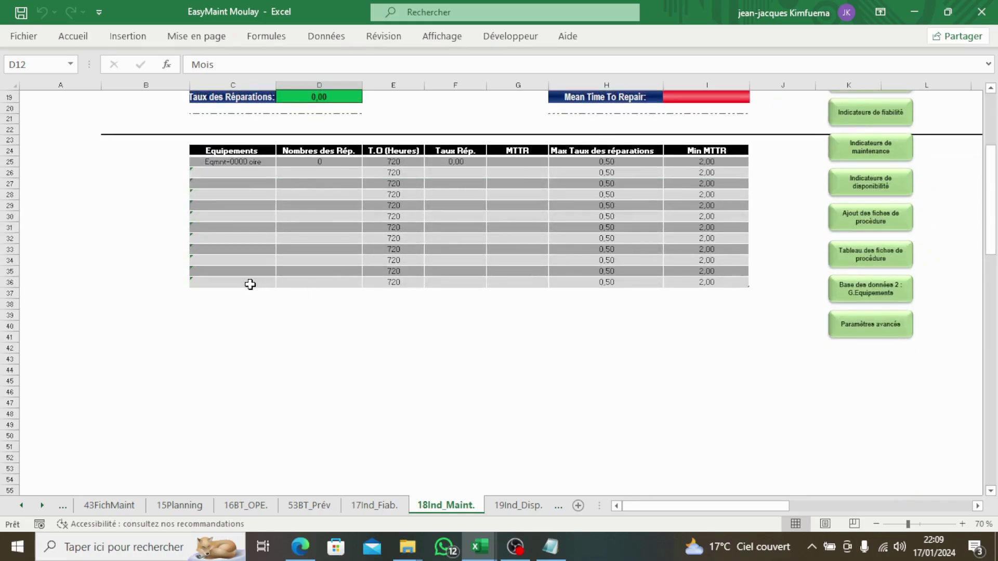
drag(249, 283, 690, 276)
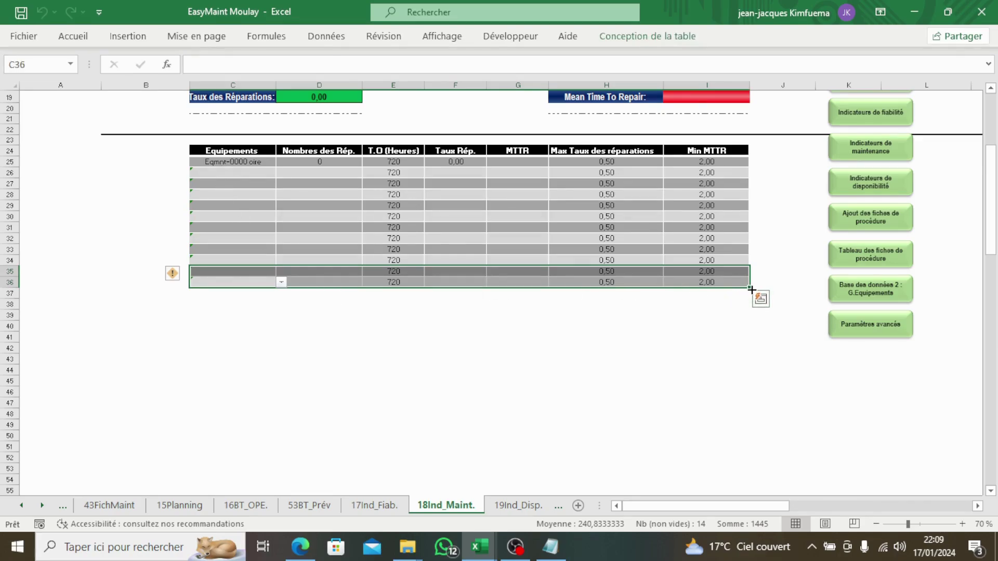
drag(749, 289, 752, 472)
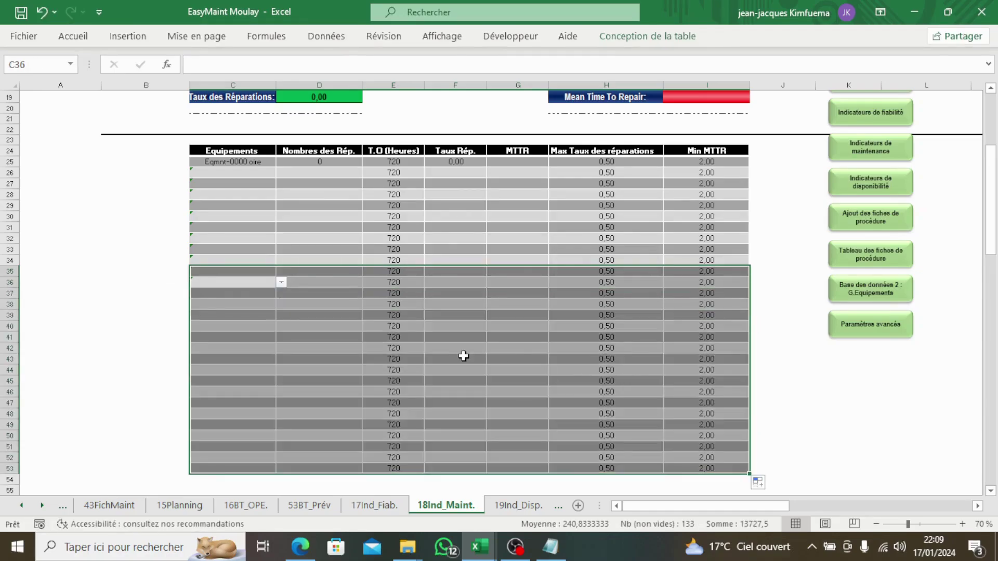
click(480, 389)
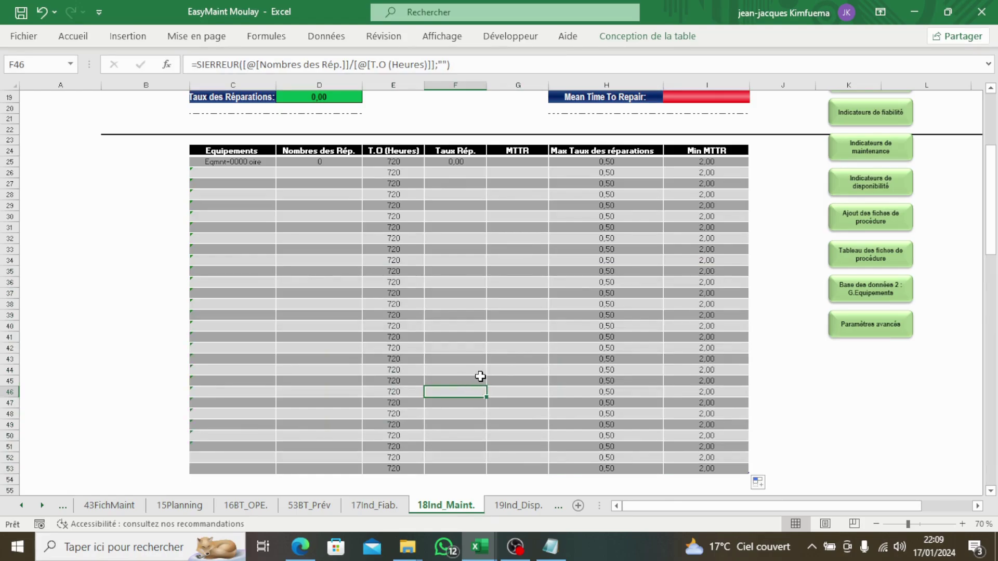
click(344, 396)
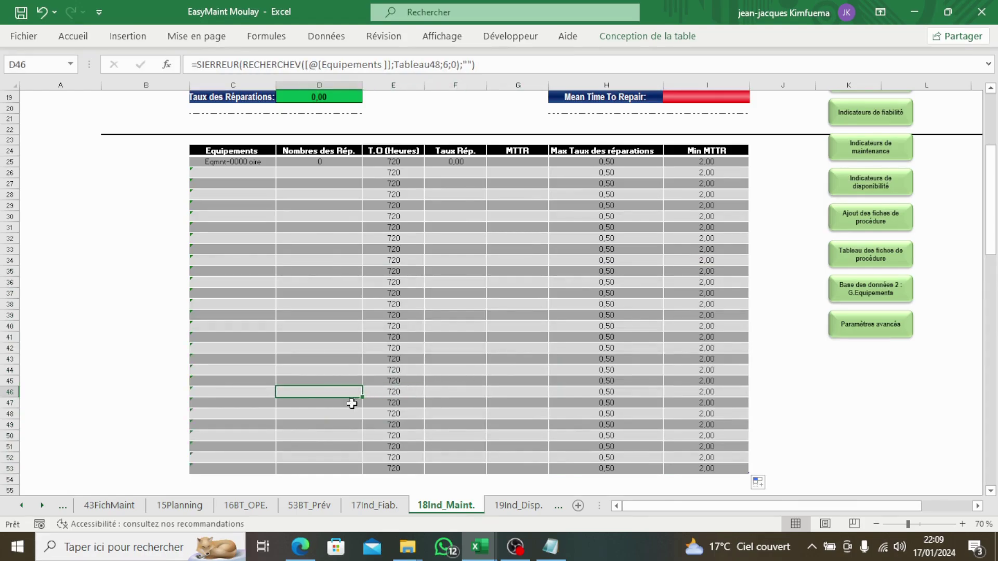
click(337, 357)
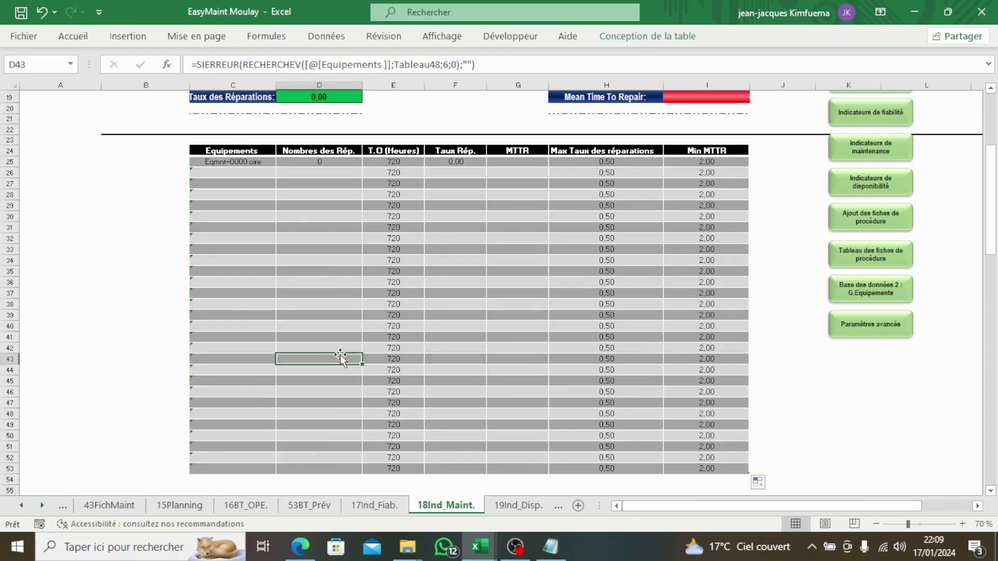
click(332, 269)
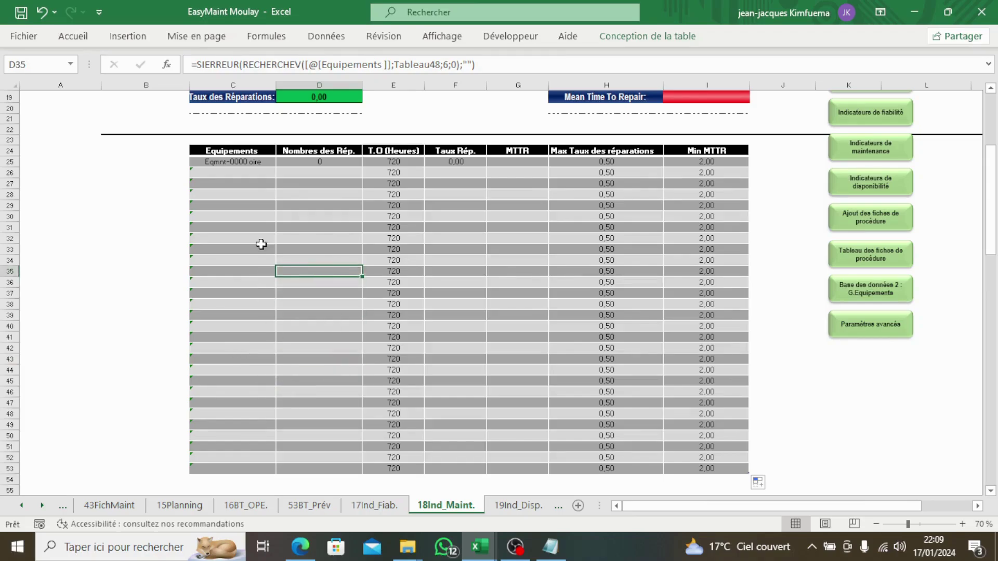
click(257, 176)
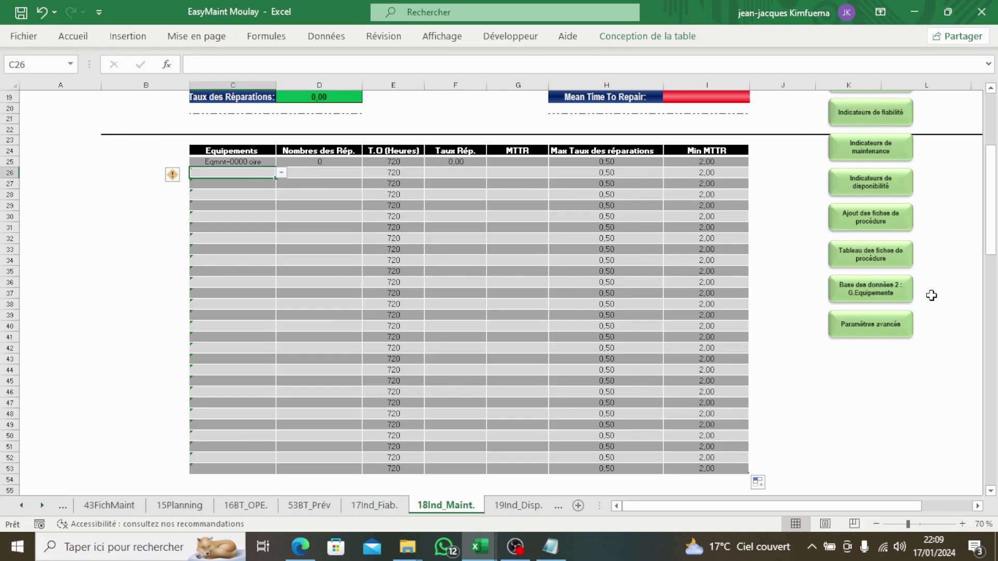
drag(989, 248, 989, 226)
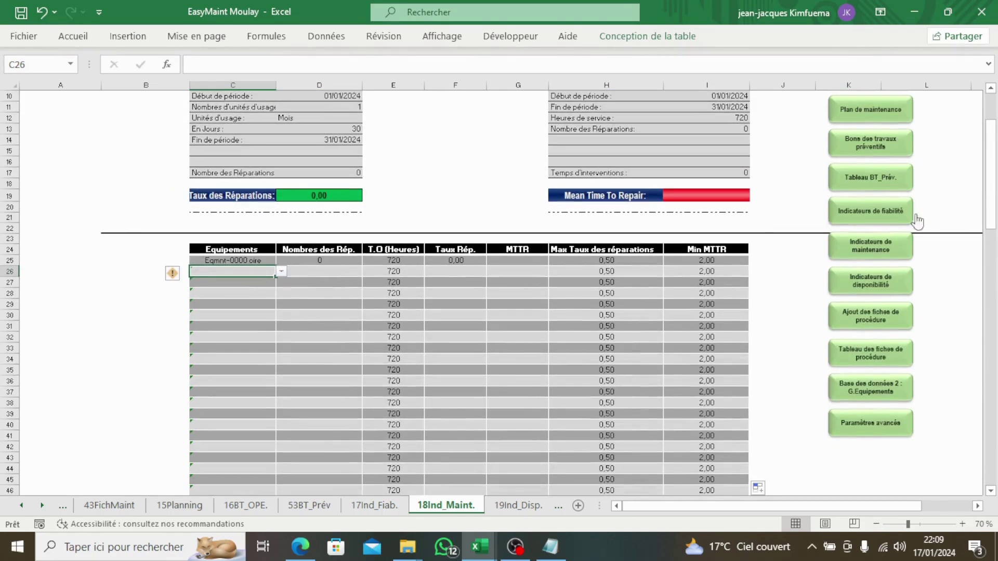
Go to the availability indicators page and open the equipment choices for cell C25, the table's first row.
click(874, 292)
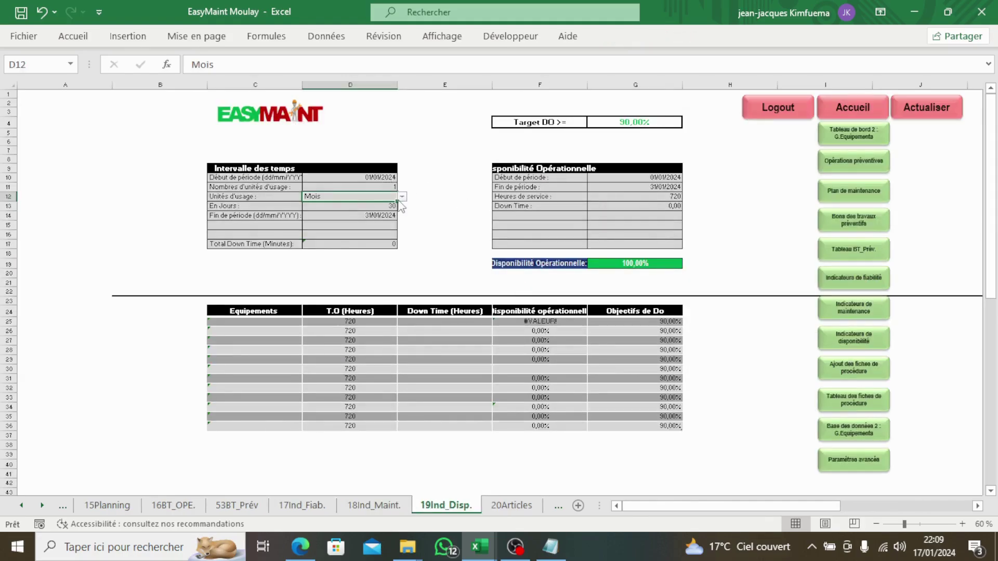
click(402, 197)
click(441, 200)
click(273, 323)
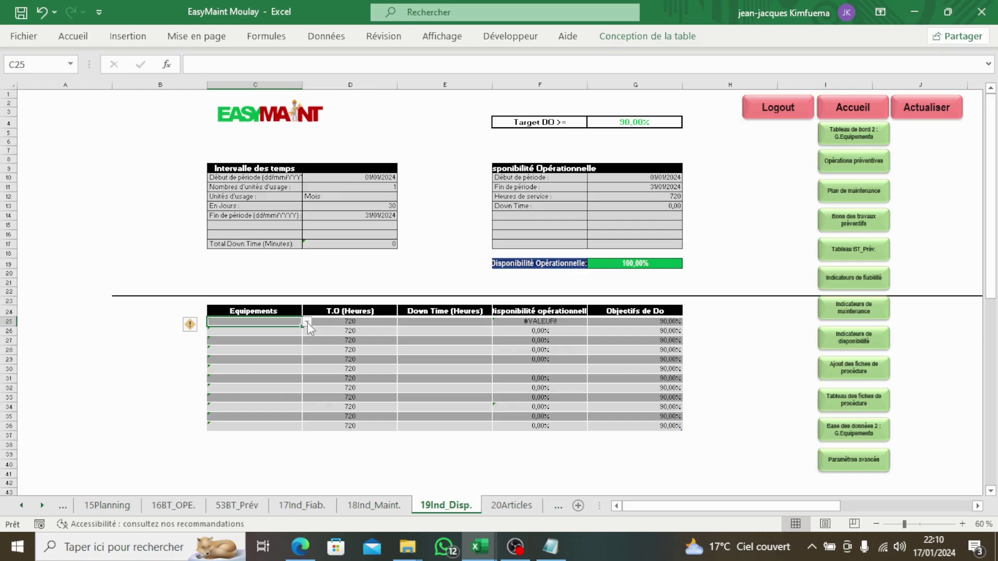
click(307, 325)
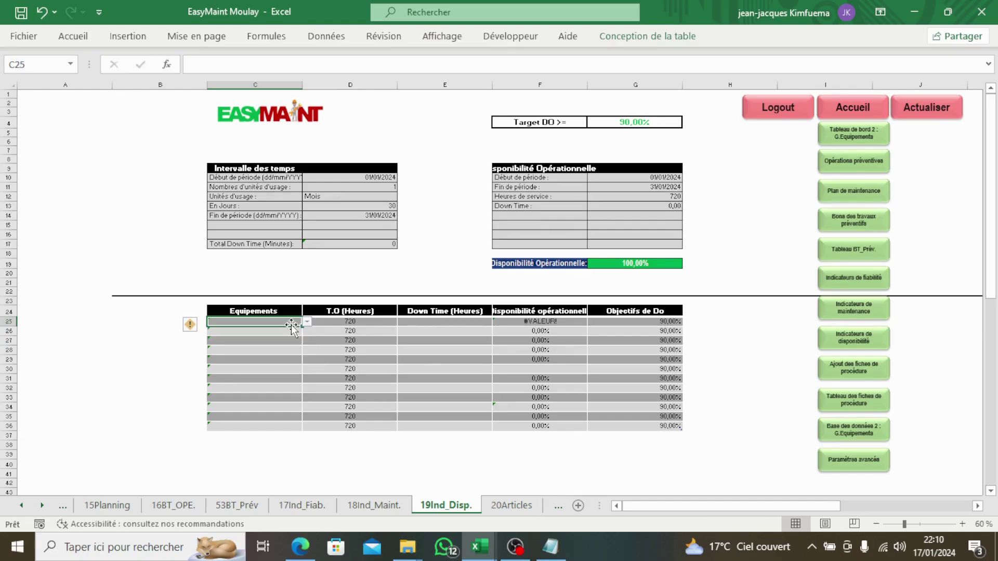